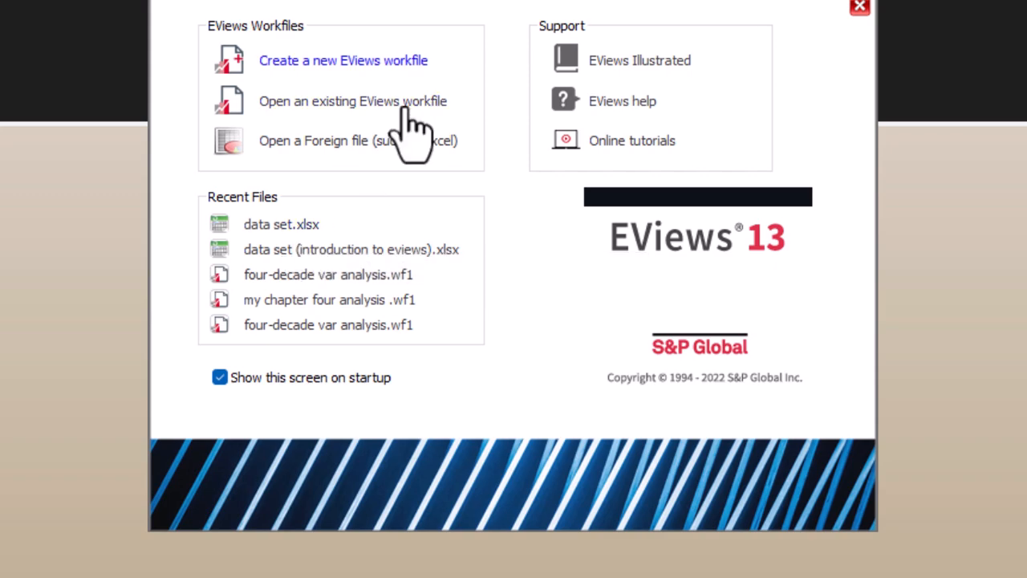
# Start a new dated regular-frequency workfile, enter Import as its name and set the frequency to Annual.
pyautogui.click(319, 64)
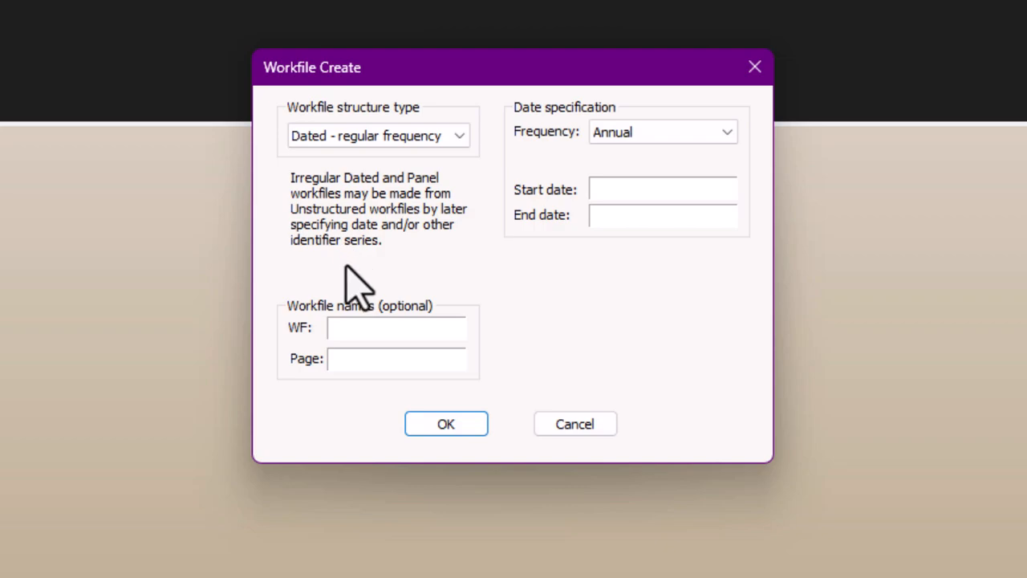
pyautogui.click(368, 335)
pyautogui.write('Import')
pyautogui.click(672, 138)
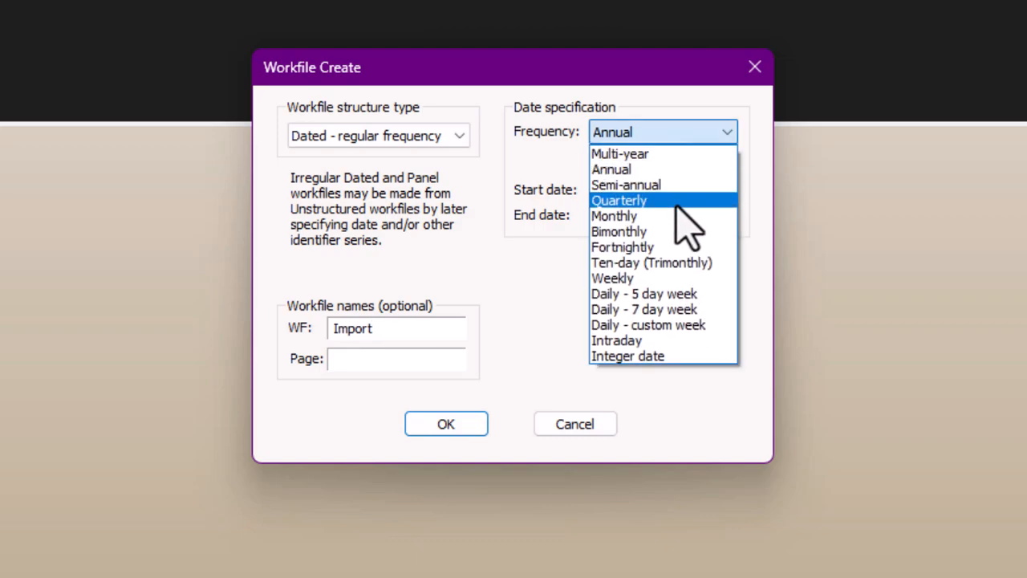
pyautogui.click(677, 201)
pyautogui.click(656, 136)
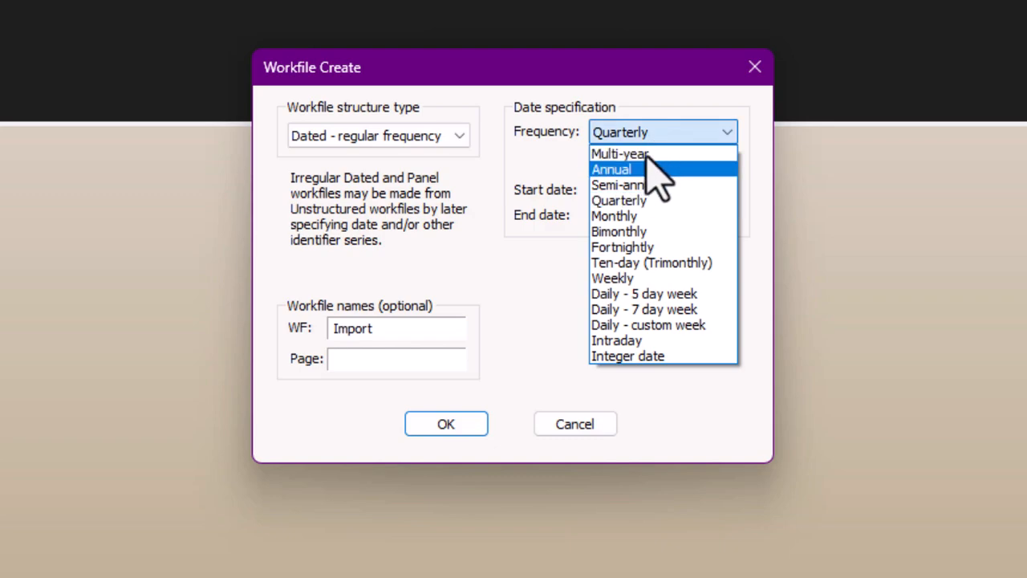
pyautogui.click(646, 168)
# Set the start date to 1990 and end date to 2022, extend the workfile name to Importing Data, and create it.
pyautogui.click(635, 196)
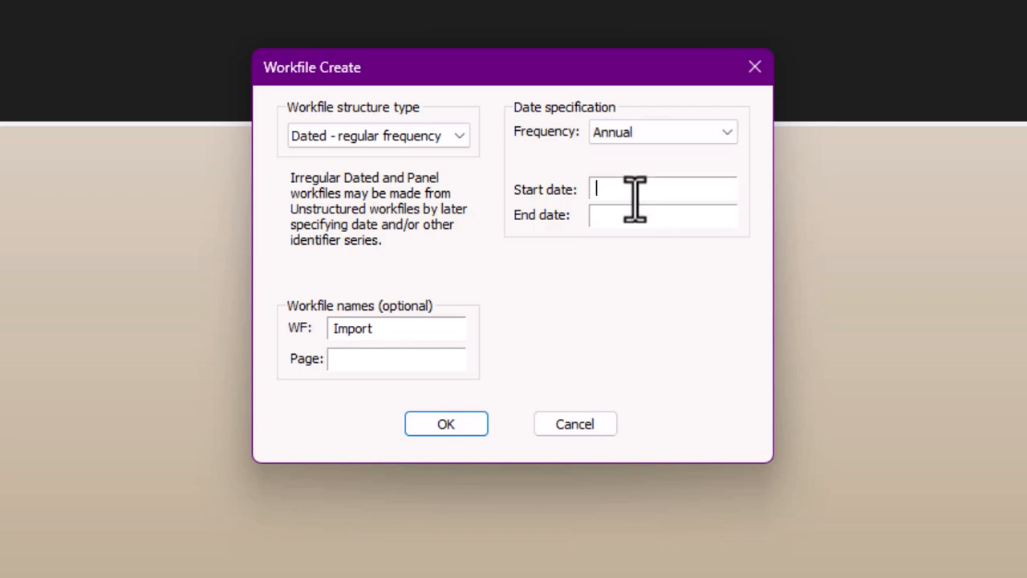
pyautogui.write('1990')
pyautogui.click(663, 213)
pyautogui.write('2022')
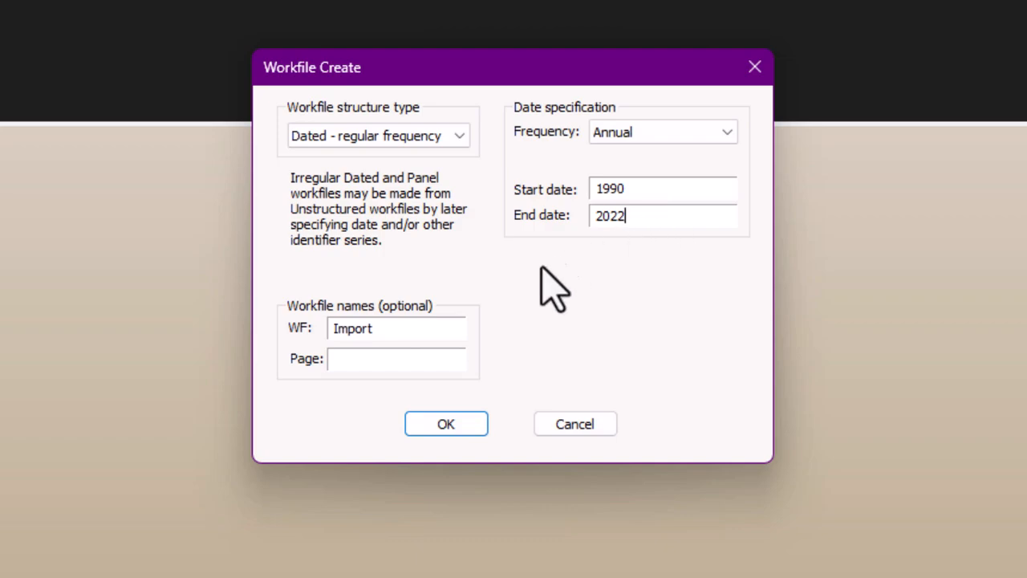
pyautogui.click(394, 333)
pyautogui.write('ing')
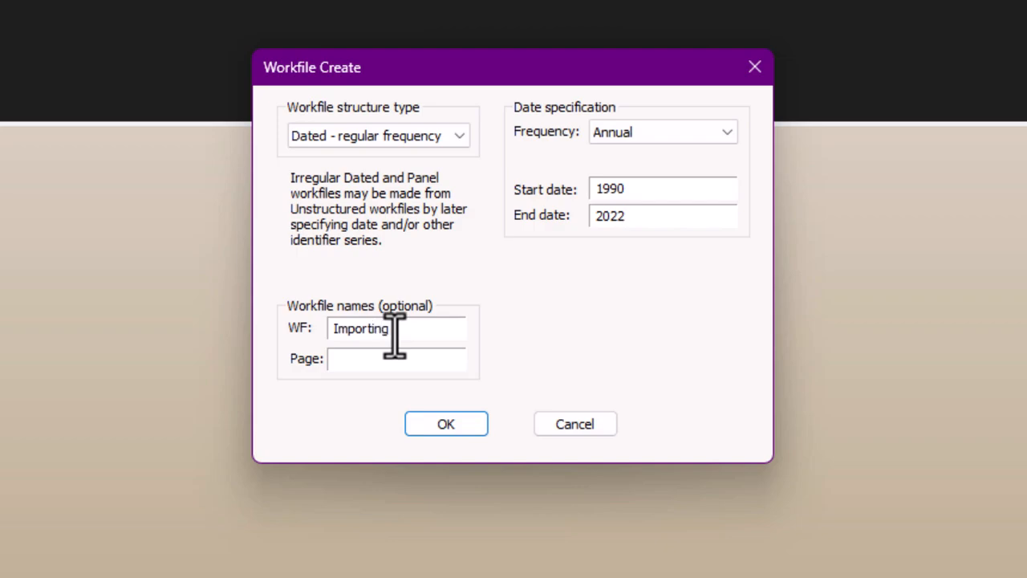
pyautogui.write(' Data')
pyautogui.click(440, 413)
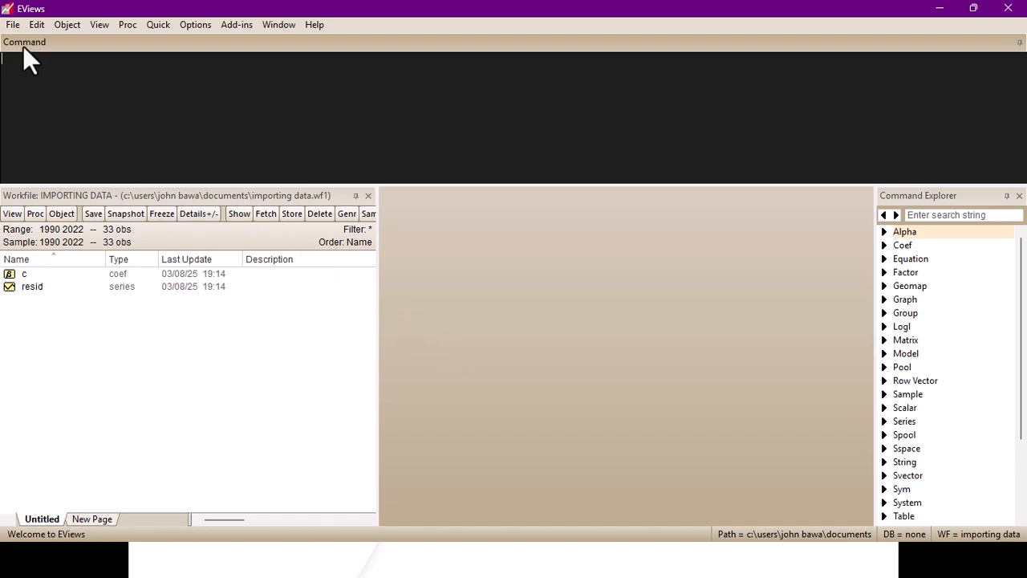
pyautogui.write('fberl')
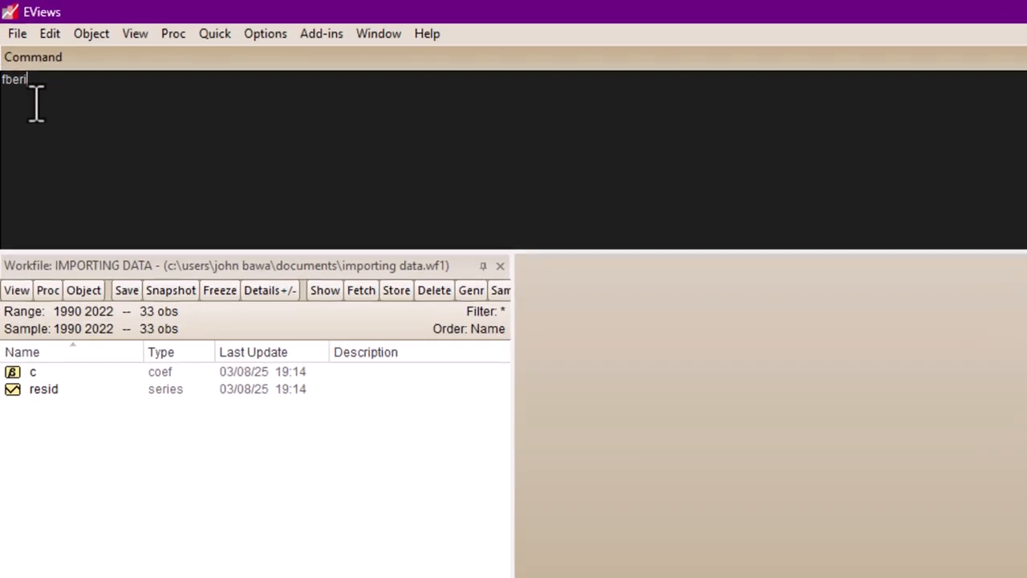
pyautogui.press('BackSpace')
pyautogui.press('BackSpace')
pyautogui.press('BackSpace')
pyautogui.press('BackSpace')
pyautogui.press('BackSpace')
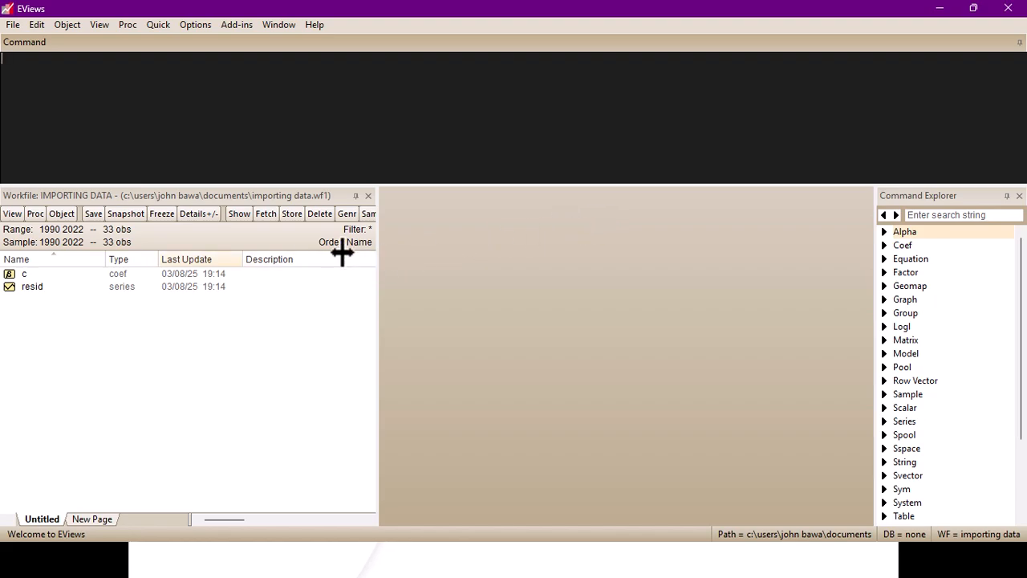
# Open the coefficient object c from the workfile to view its values.
pyautogui.doubleClick(223, 274)
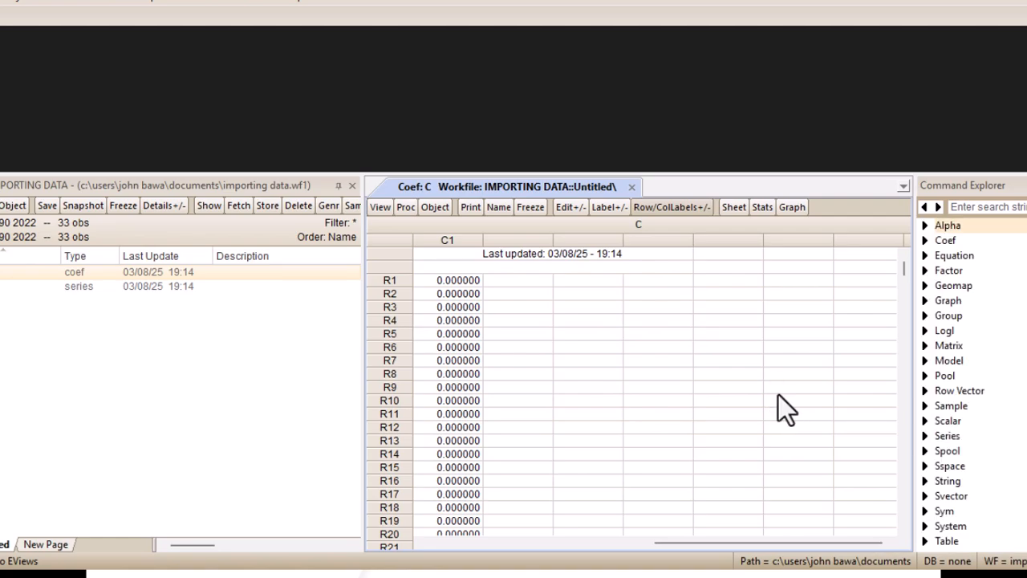
pyautogui.click(114, 333)
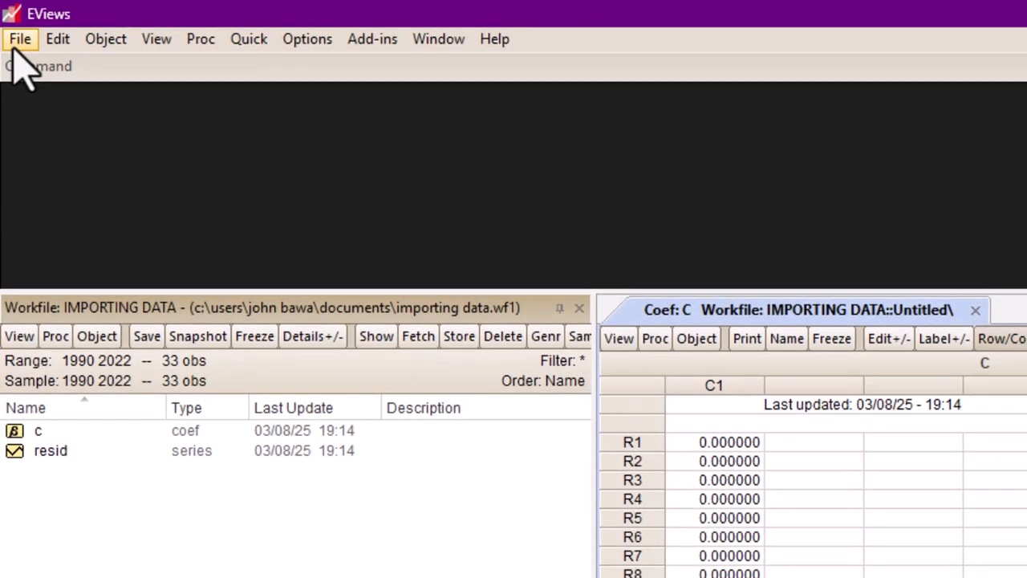
# Start importing from a file, choosing the Excel workbook Data Set.xlsx in the YouTube folder under Documents.
pyautogui.click(21, 40)
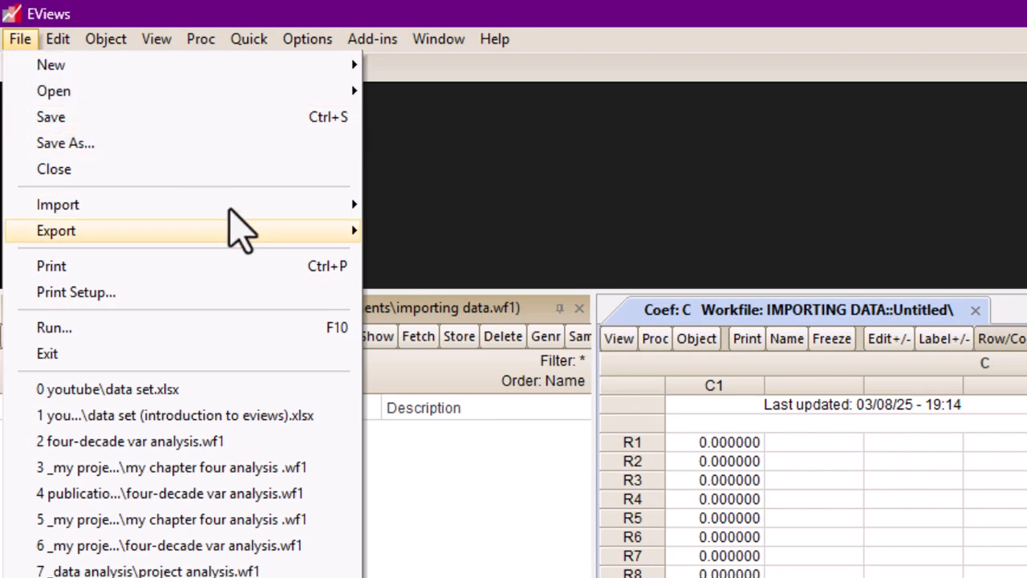
pyautogui.moveTo(281, 210)
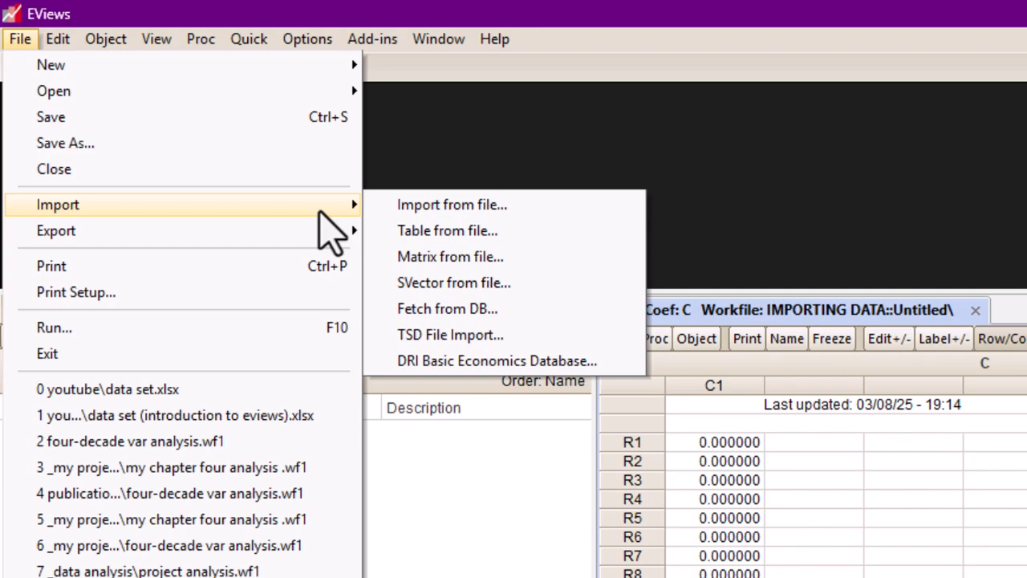
pyautogui.click(394, 212)
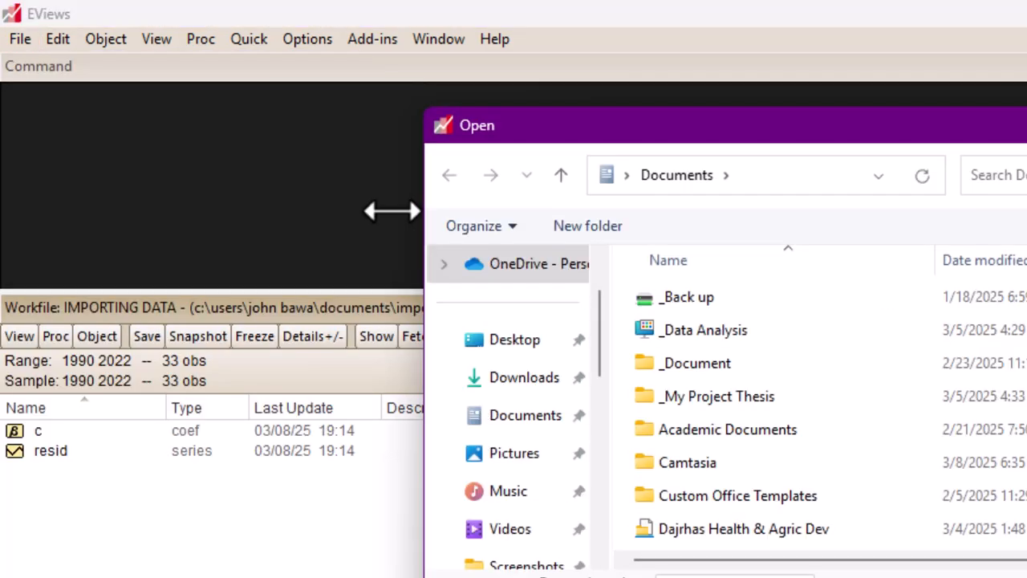
pyautogui.scroll(-5, 722, 353)
pyautogui.scroll(-5, 518, 466)
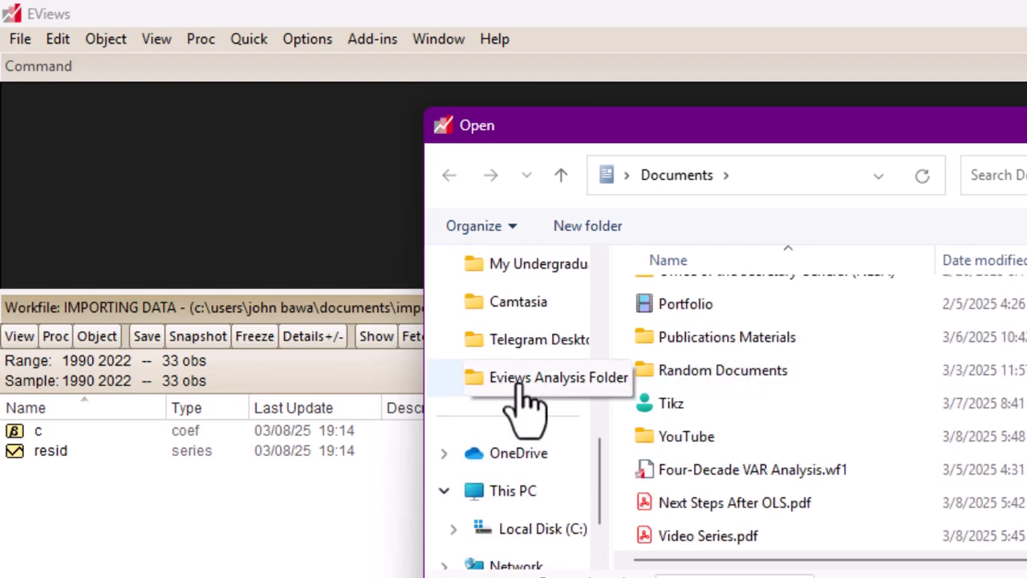
pyautogui.scroll(5, 526, 401)
pyautogui.scroll(-2, 564, 527)
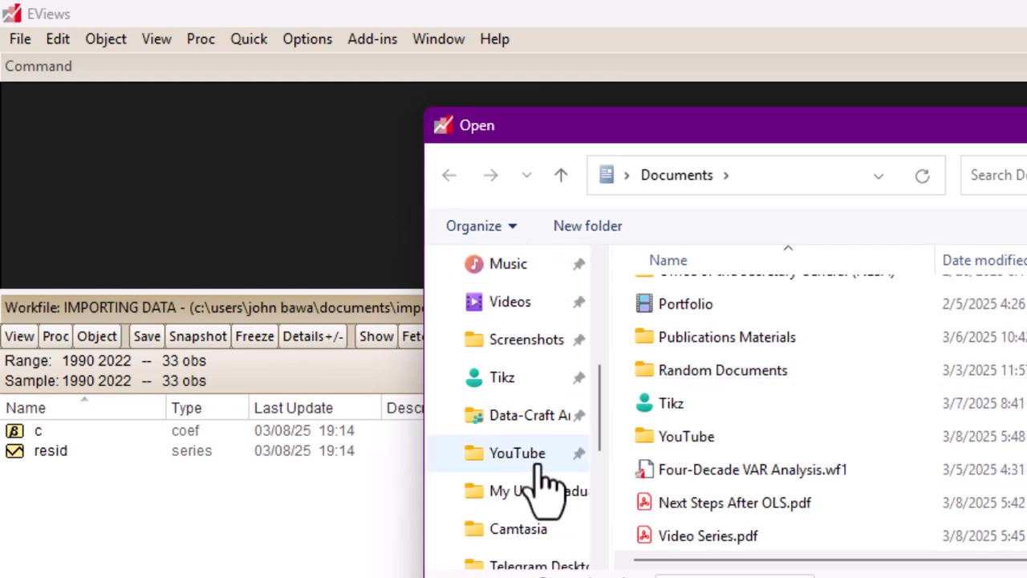
pyautogui.click(562, 453)
pyautogui.click(683, 369)
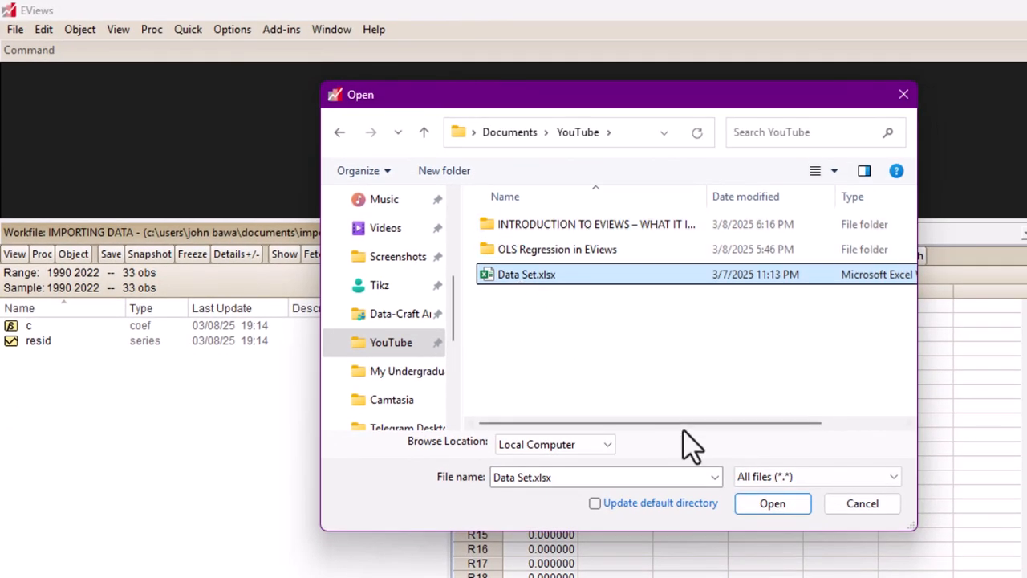
pyautogui.click(773, 504)
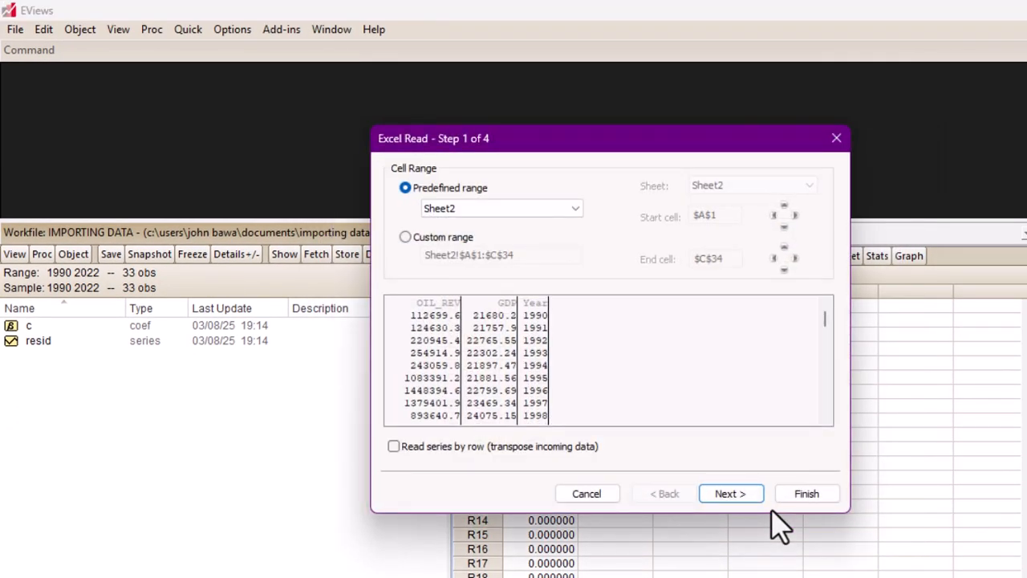
# Choose Sheet1 as the predefined range and finish the import without linking the series to the external source.
pyautogui.click(550, 208)
pyautogui.click(546, 222)
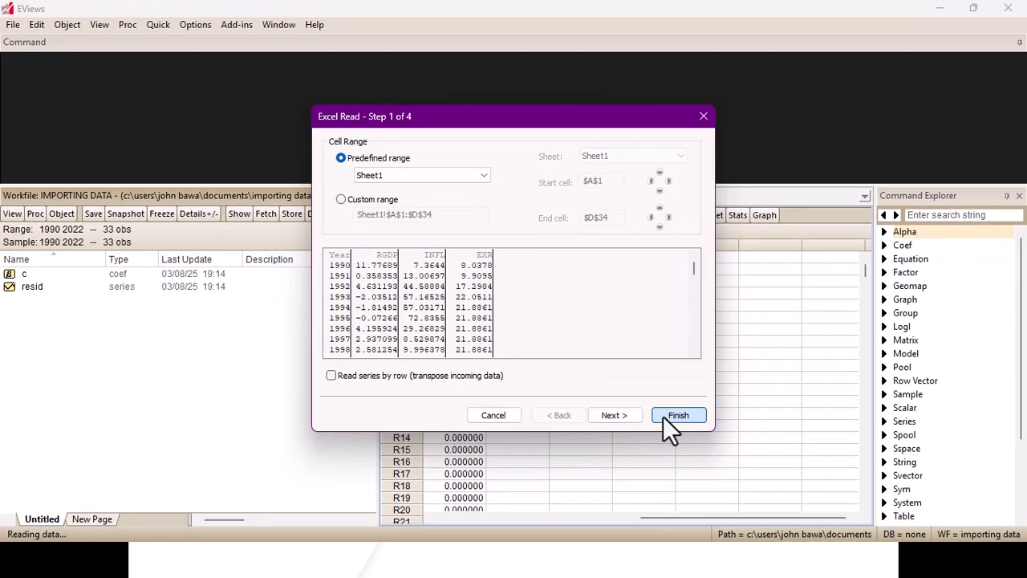
pyautogui.click(763, 487)
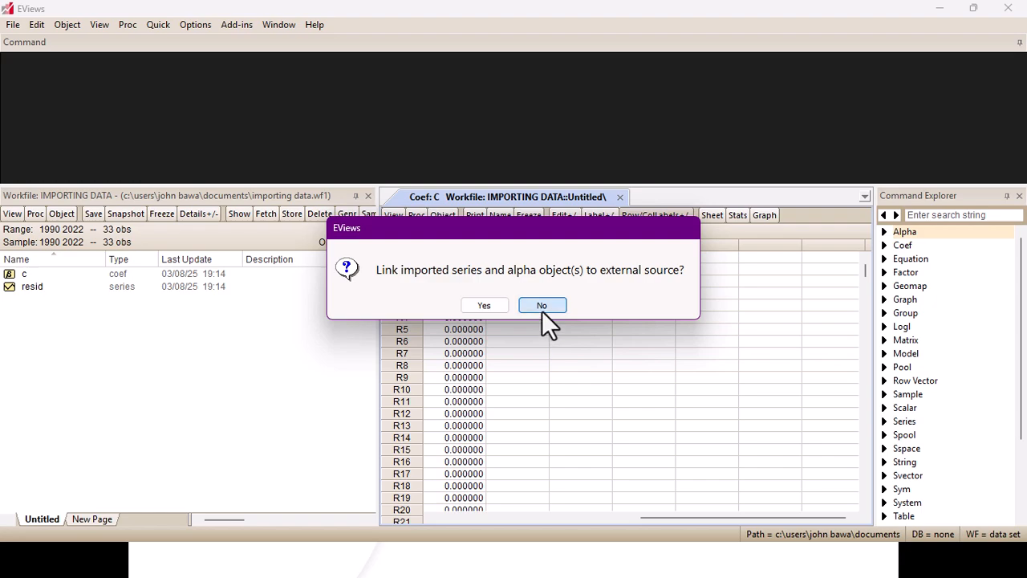
pyautogui.click(542, 309)
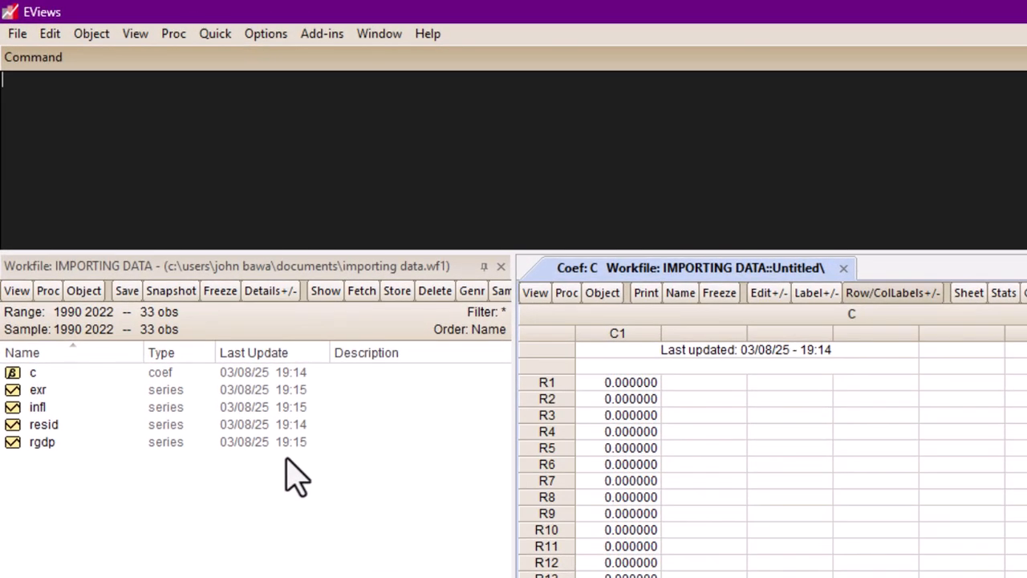
# Open the exr, infl and rgdp series together as a group and check their yearly observations from 1990 to 2022.
pyautogui.click(286, 459)
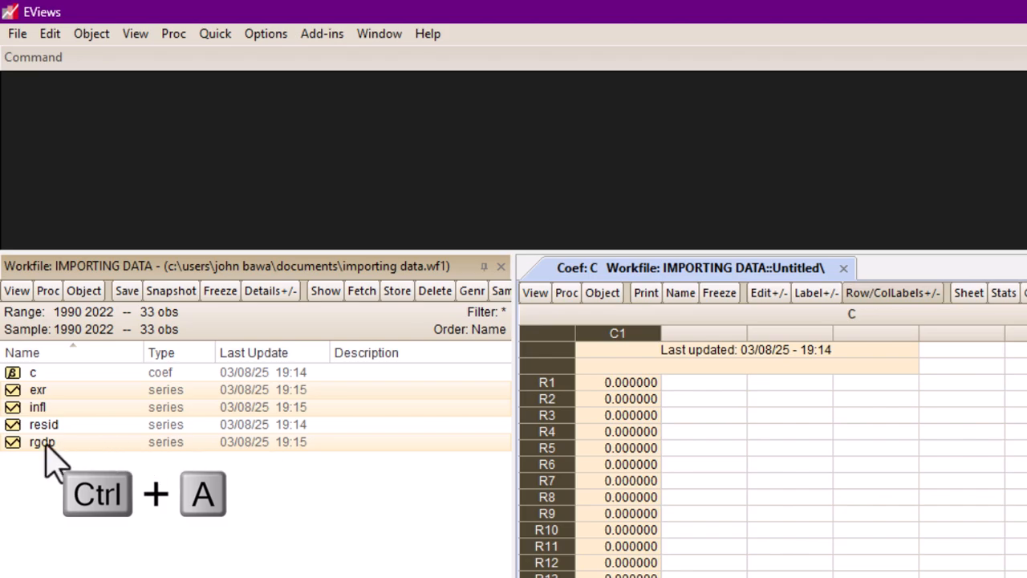
pyautogui.rightClick(72, 393)
pyautogui.moveTo(169, 405)
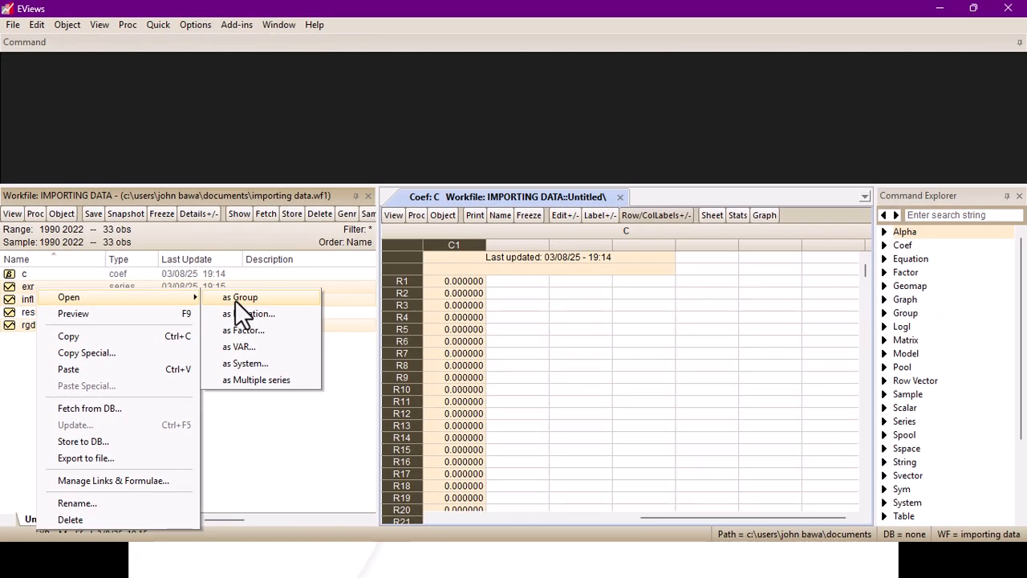
pyautogui.click(258, 327)
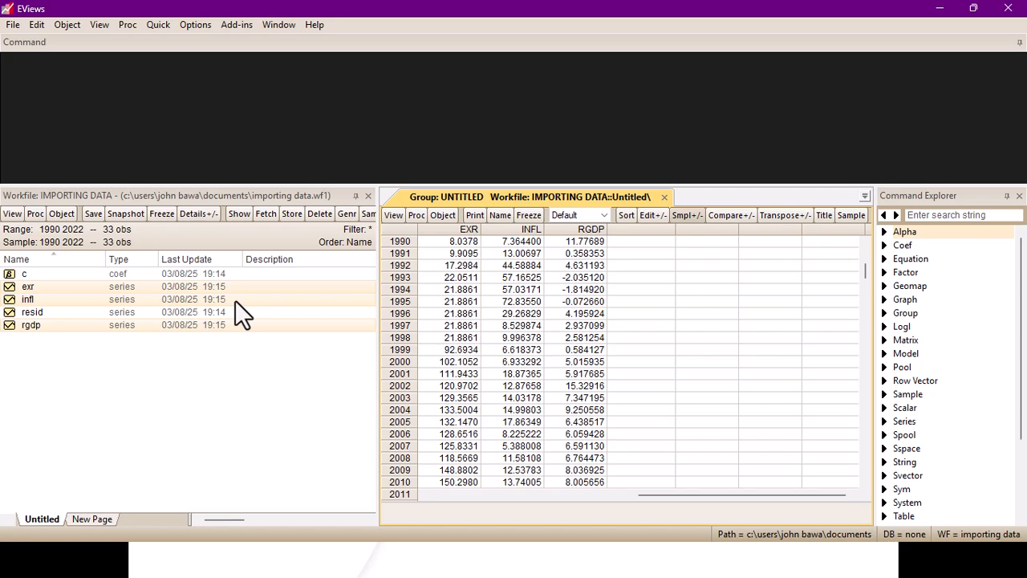
pyautogui.scroll(-3, 235, 301)
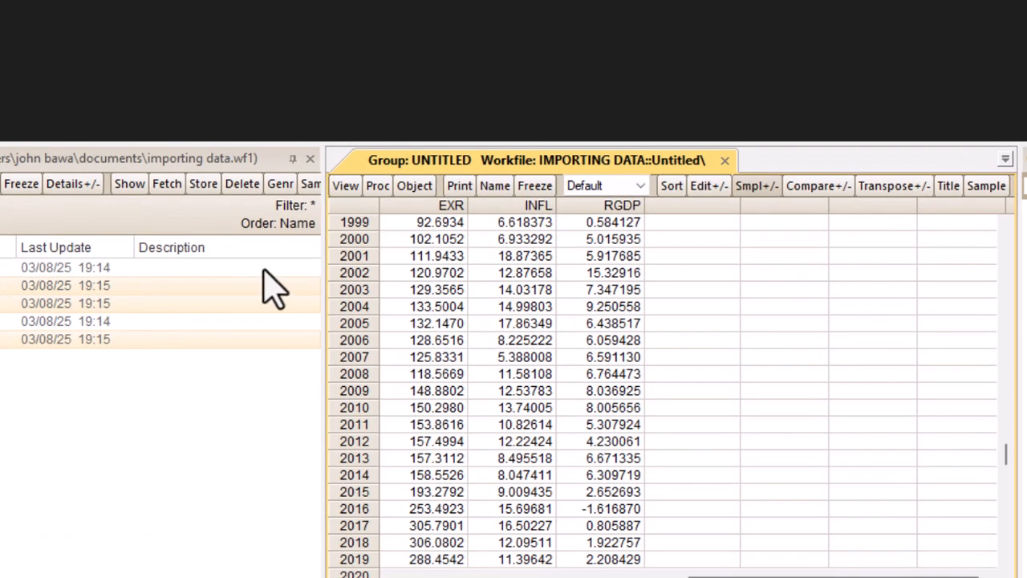
pyautogui.scroll(4, 362, 252)
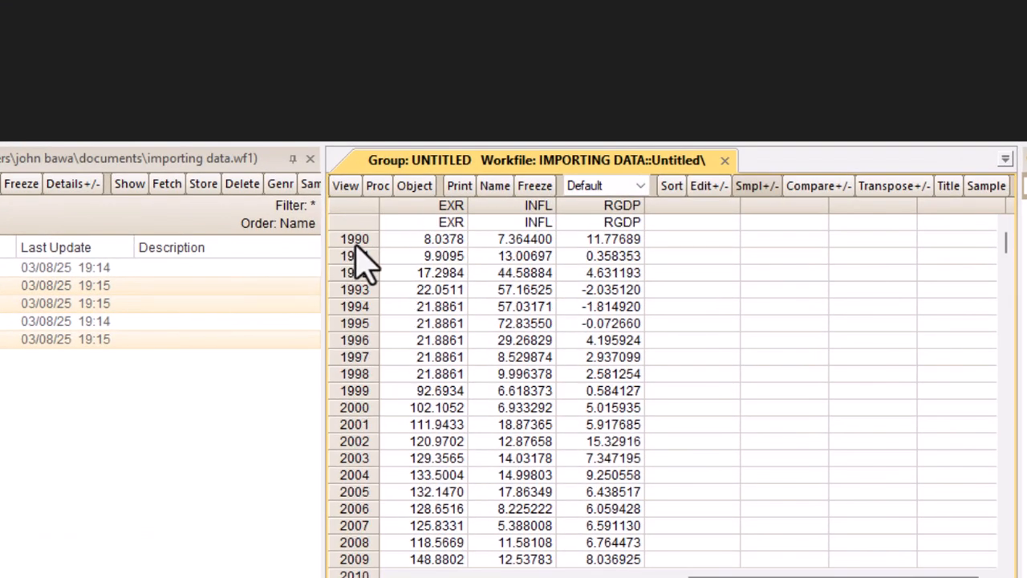
pyautogui.click(358, 241)
pyautogui.scroll(-3, 362, 262)
pyautogui.scroll(-3, 365, 261)
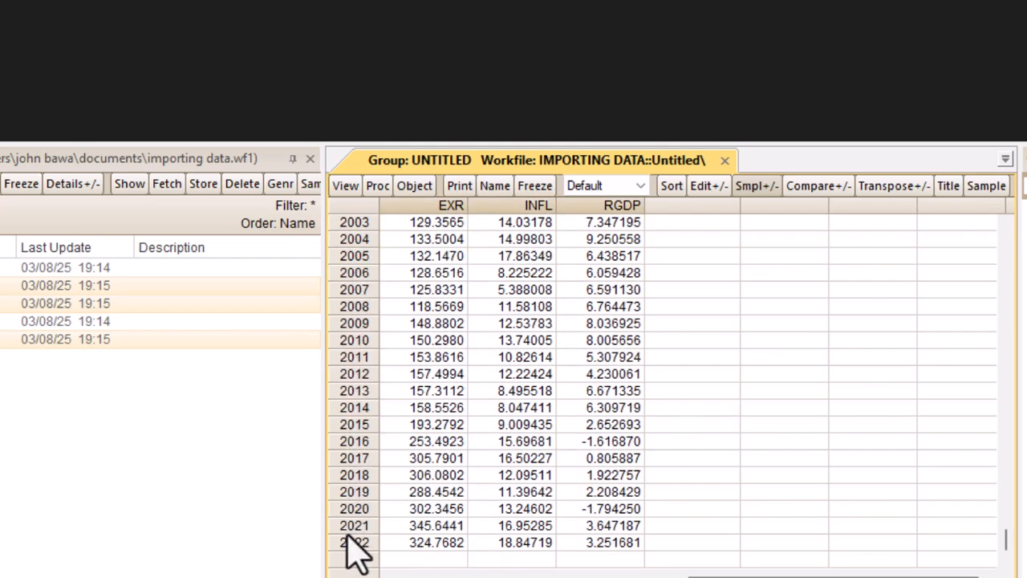
pyautogui.click(348, 533)
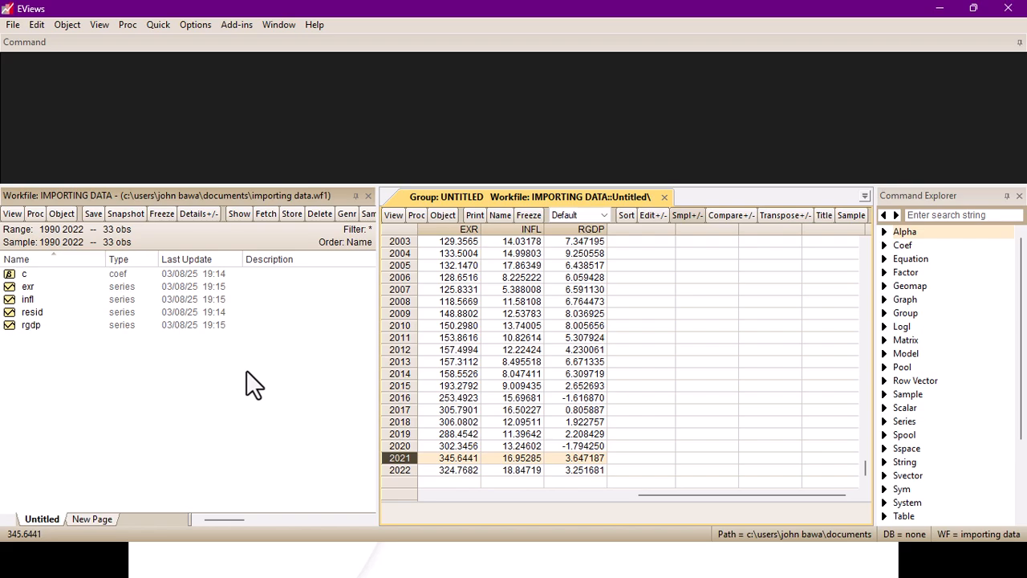
# Delete the exr, infl and rgdp series from the workfile, accepting the deletion for all of them.
pyautogui.rightClick(239, 294)
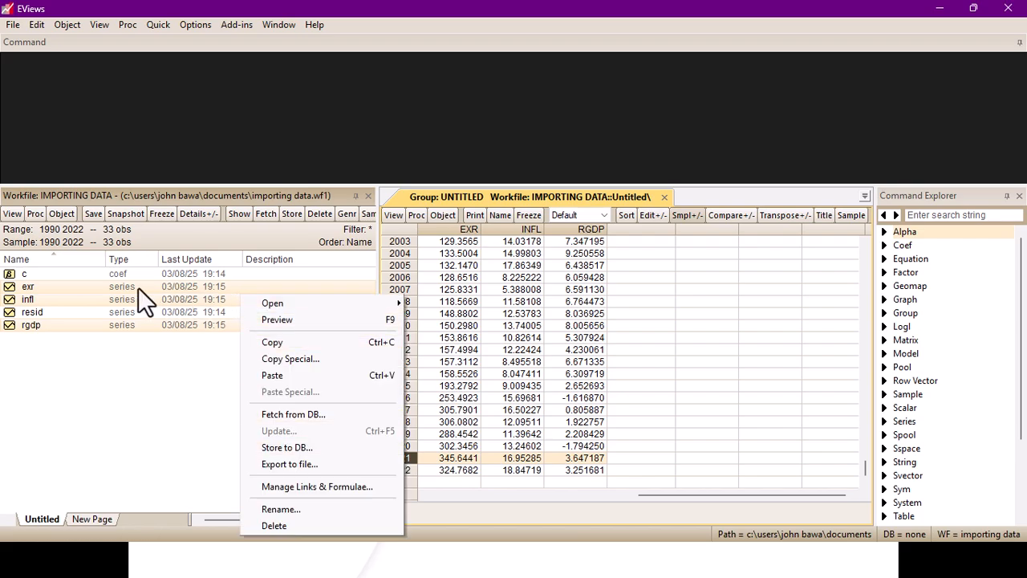
pyautogui.click(308, 525)
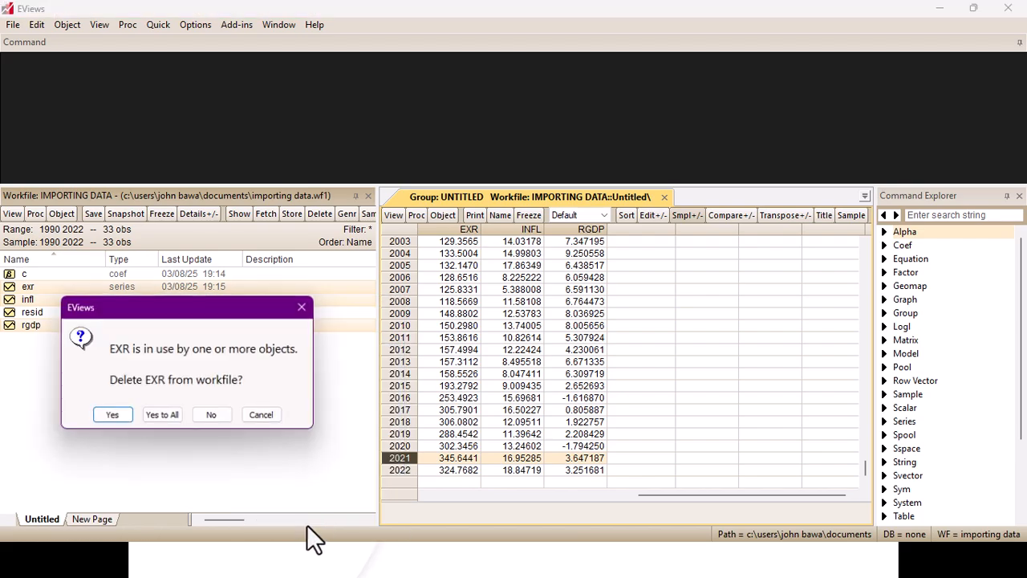
pyautogui.click(164, 416)
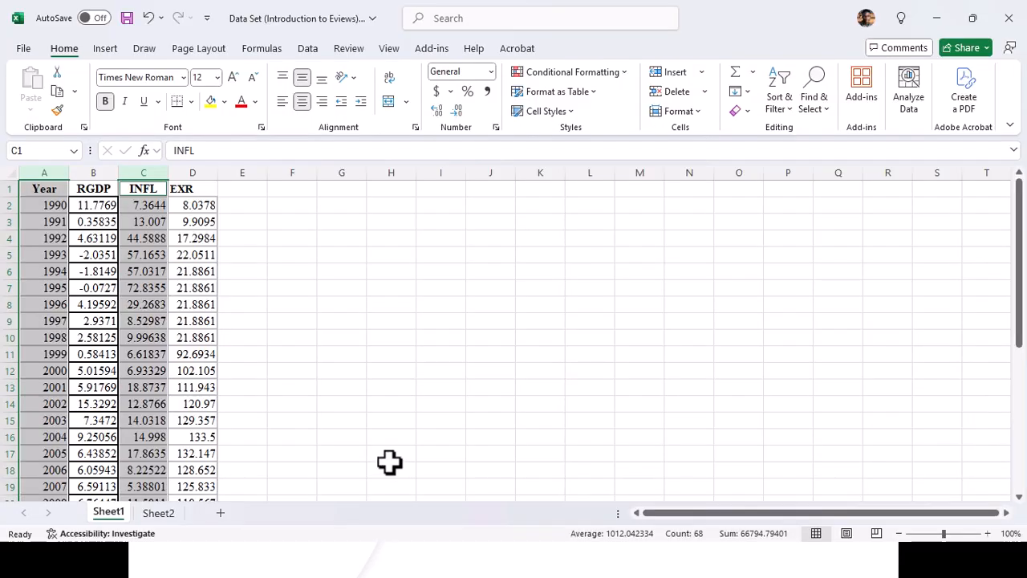
# Switch to Excel and examine the Year, RGDP, INFL and EXR columns on Sheet1 of the Data Set (Introduction to Eviews) workbook.
pyautogui.click(296, 376)
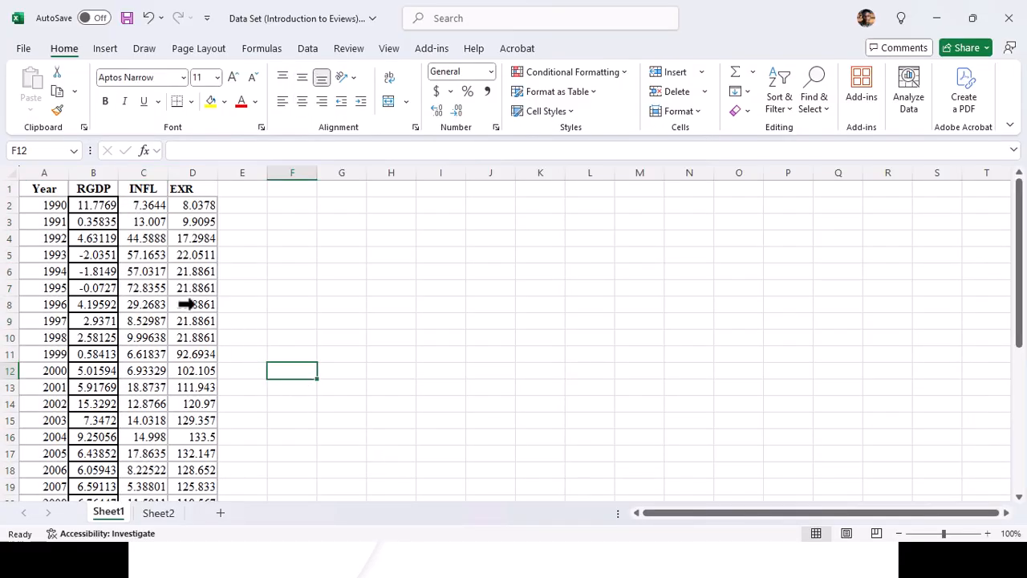
pyautogui.click(44, 191)
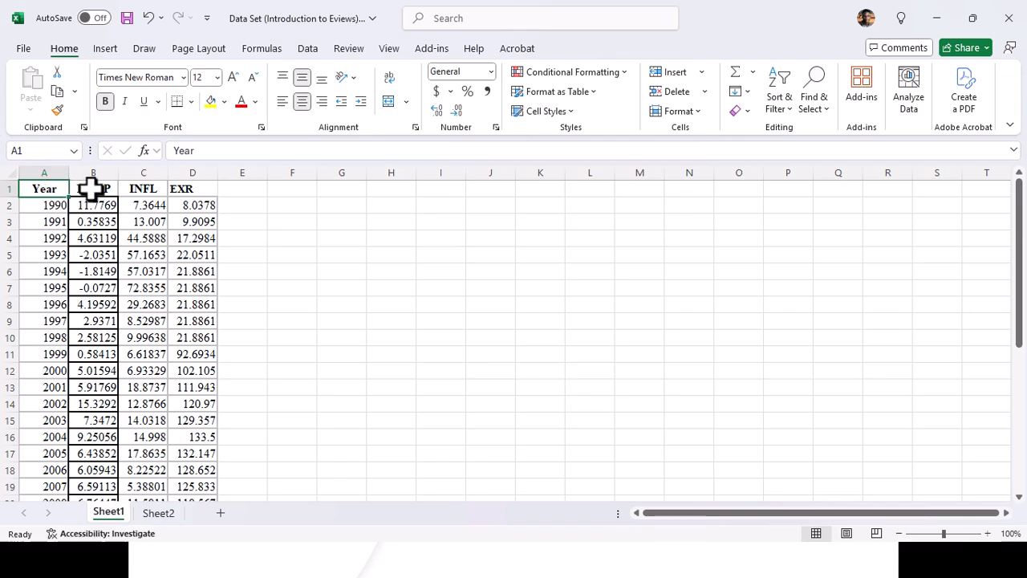
pyautogui.click(92, 190)
pyautogui.click(149, 190)
pyautogui.click(200, 173)
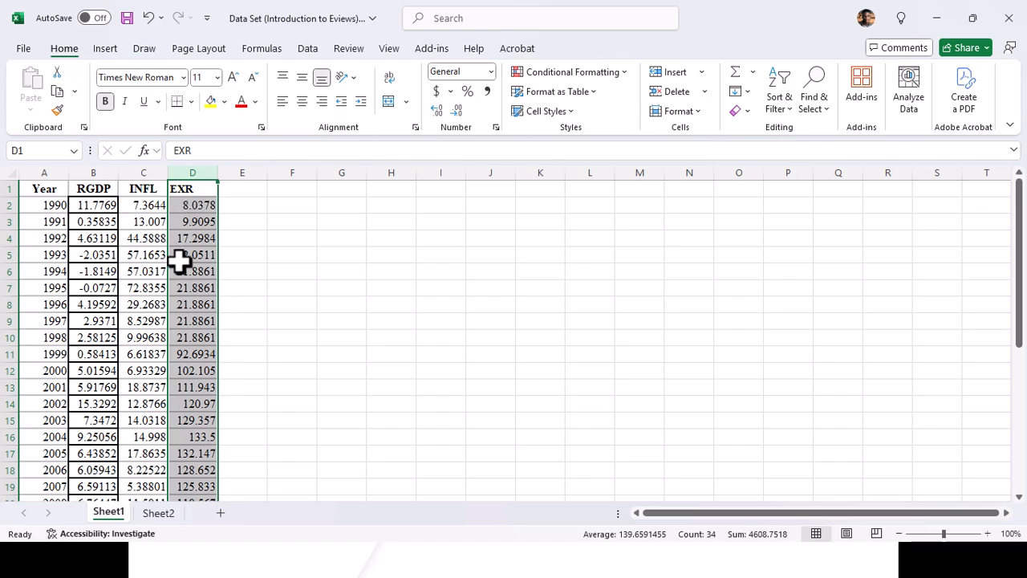
pyautogui.scroll(-4, 178, 259)
pyautogui.scroll(-6, 179, 262)
pyautogui.scroll(10, 179, 261)
pyautogui.scroll(-4, 107, 322)
pyautogui.scroll(-5, 107, 323)
pyautogui.scroll(9, 107, 323)
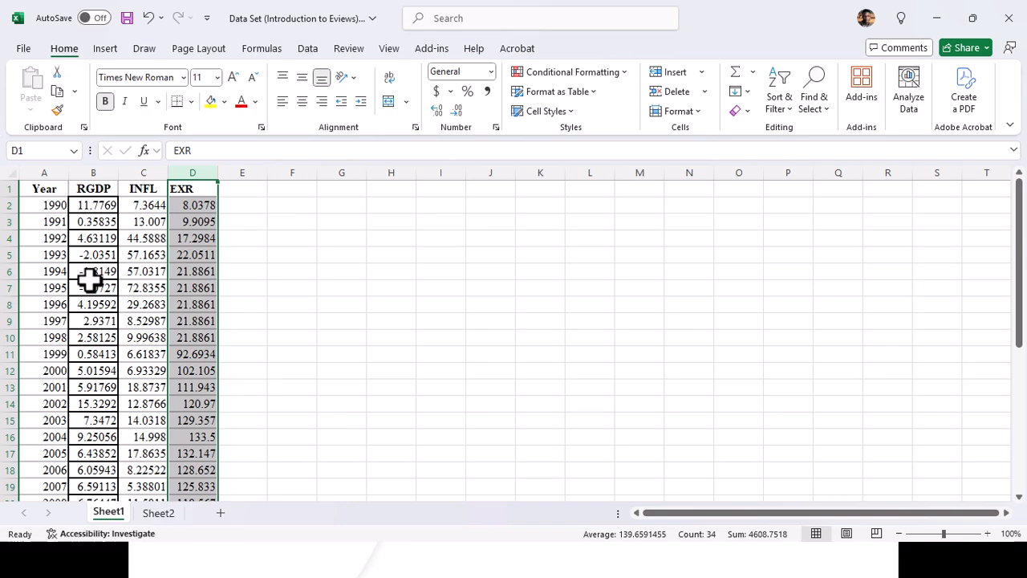
pyautogui.hotkey('ctrl', 'a')
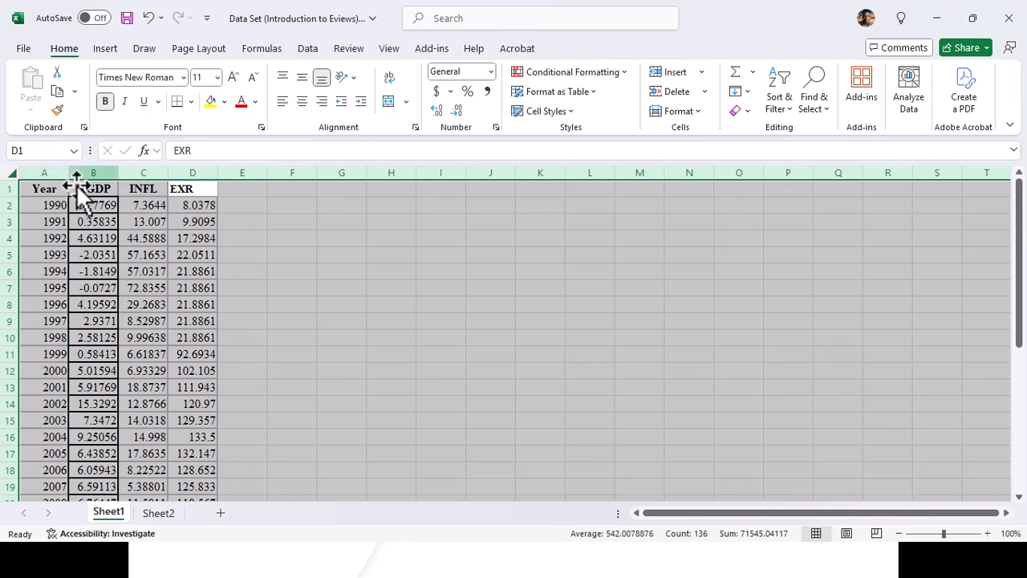
pyautogui.click(107, 175)
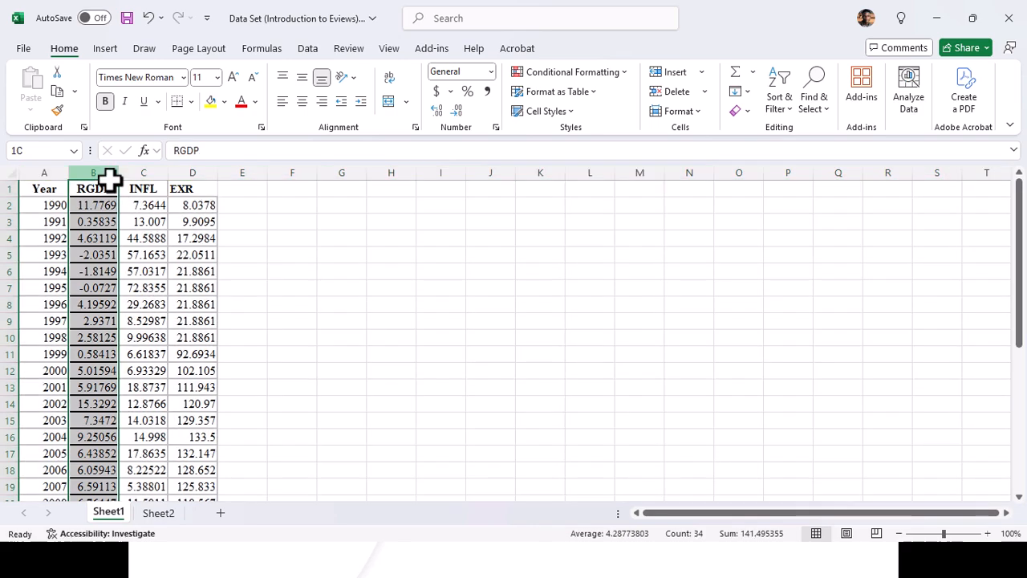
pyautogui.click(43, 171)
pyautogui.keyDown('ctrl'); pyautogui.click(93, 170); pyautogui.keyUp('ctrl')
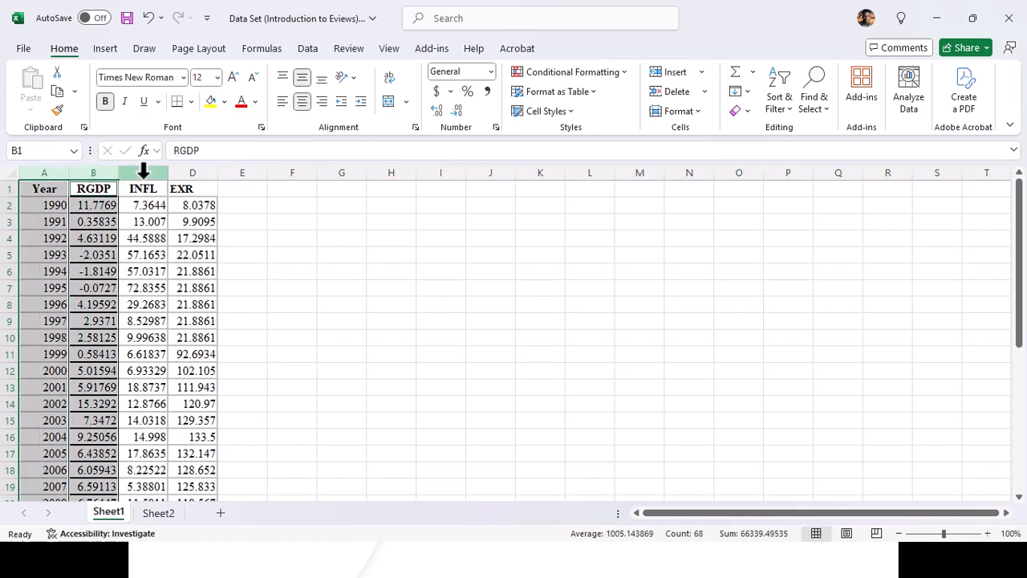
pyautogui.keyDown('ctrl'); pyautogui.click(143, 170); pyautogui.keyUp('ctrl')
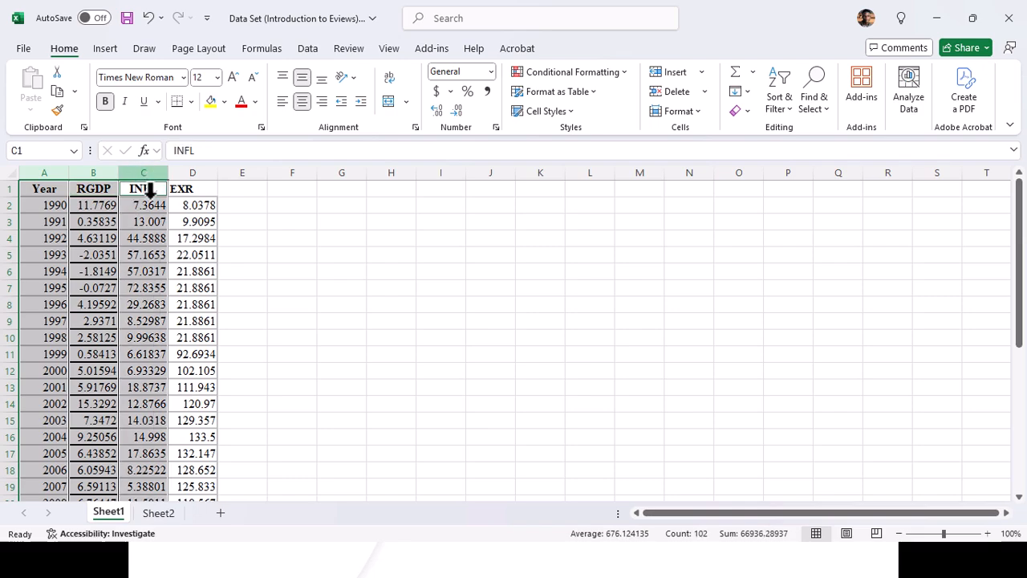
# Copy the whole data block on Sheet1, including the Year, RGDP, INFL and EXR headers.
pyautogui.click(115, 271)
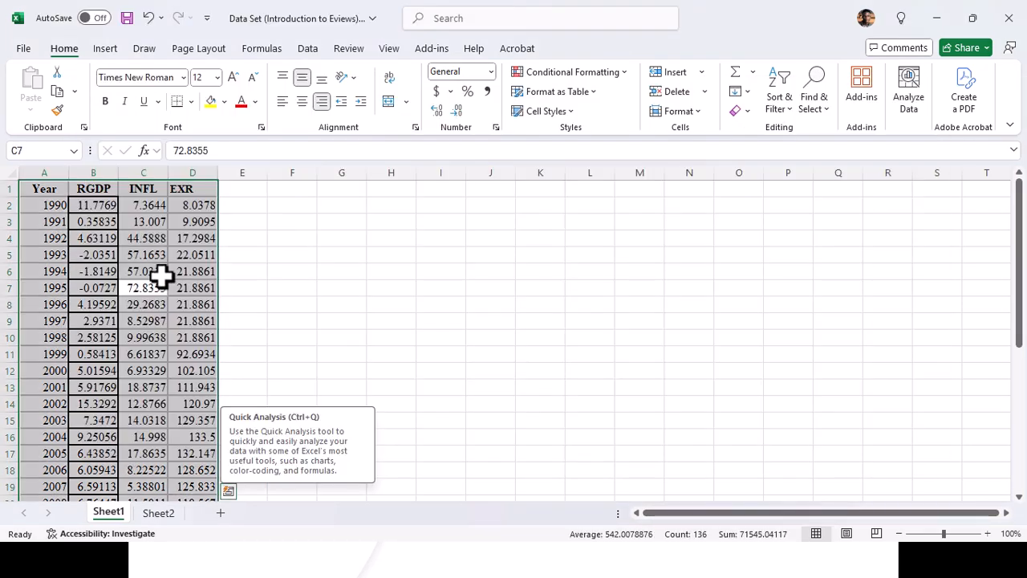
pyautogui.rightClick(162, 276)
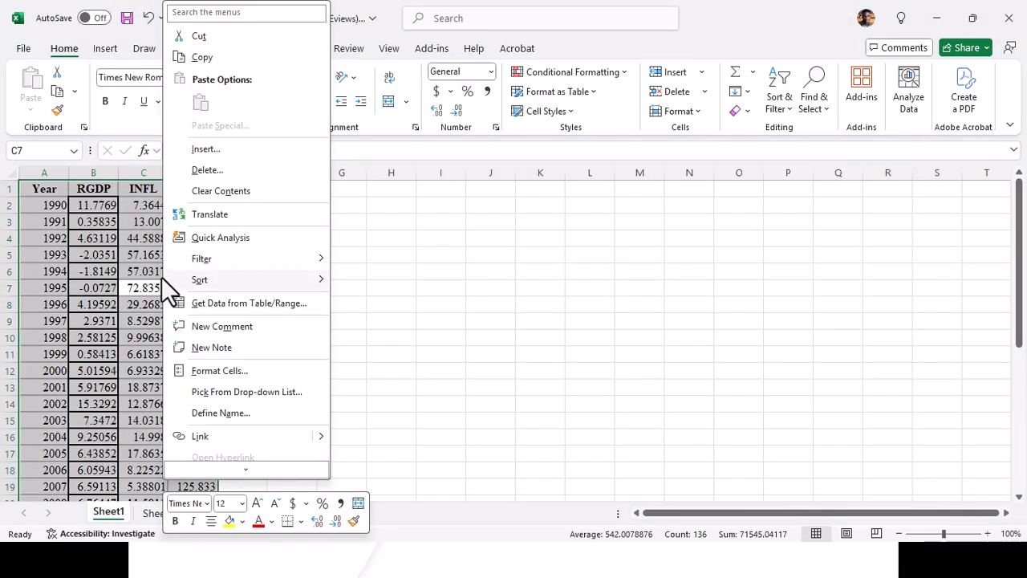
pyautogui.click(220, 50)
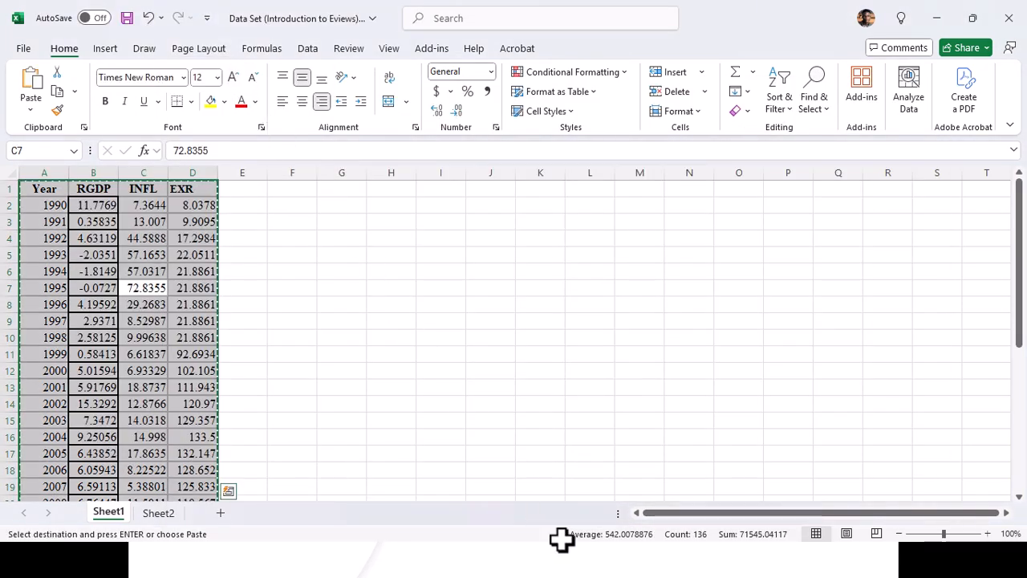
# Switch to EViews and paste the copied Excel data into the IMPORTING DATA workfile.
pyautogui.hotkey('alt', 'Tab')
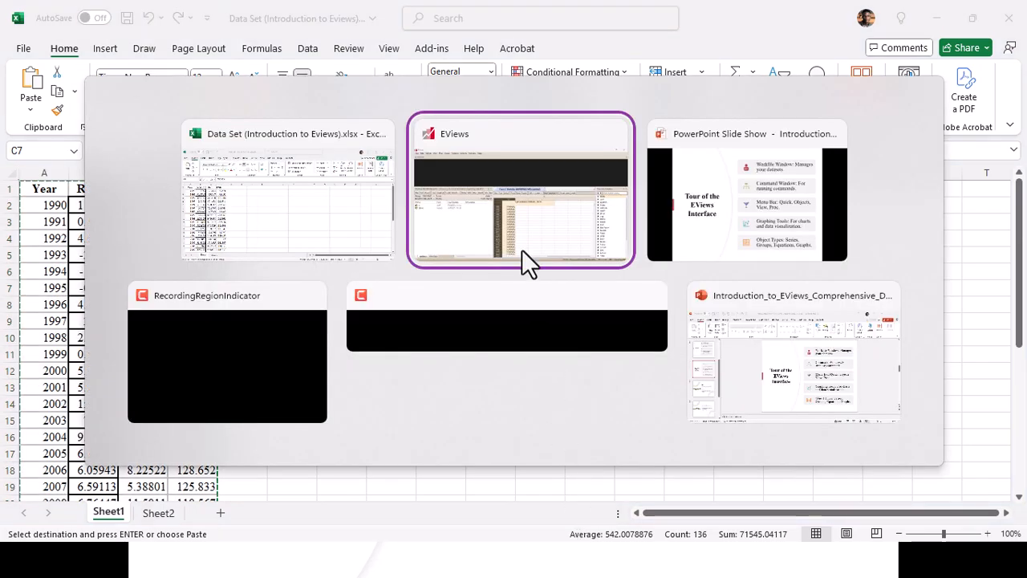
pyautogui.click(516, 221)
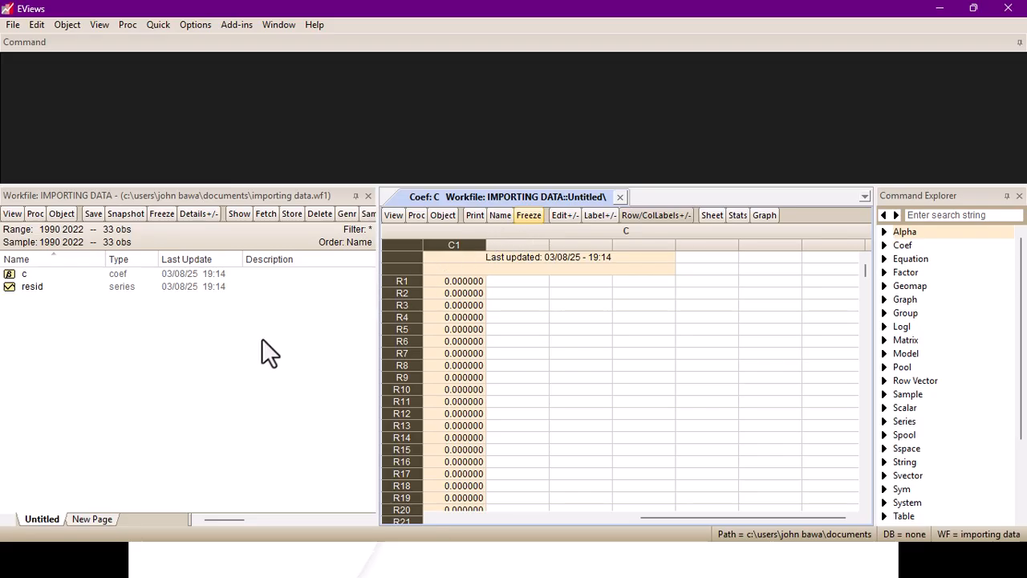
pyautogui.rightClick(170, 380)
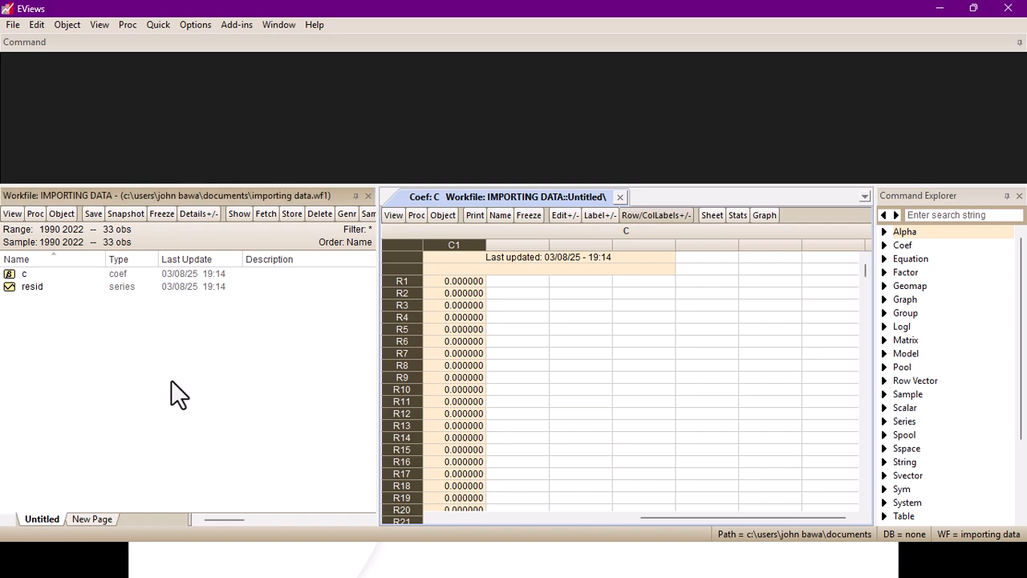
pyautogui.click(207, 451)
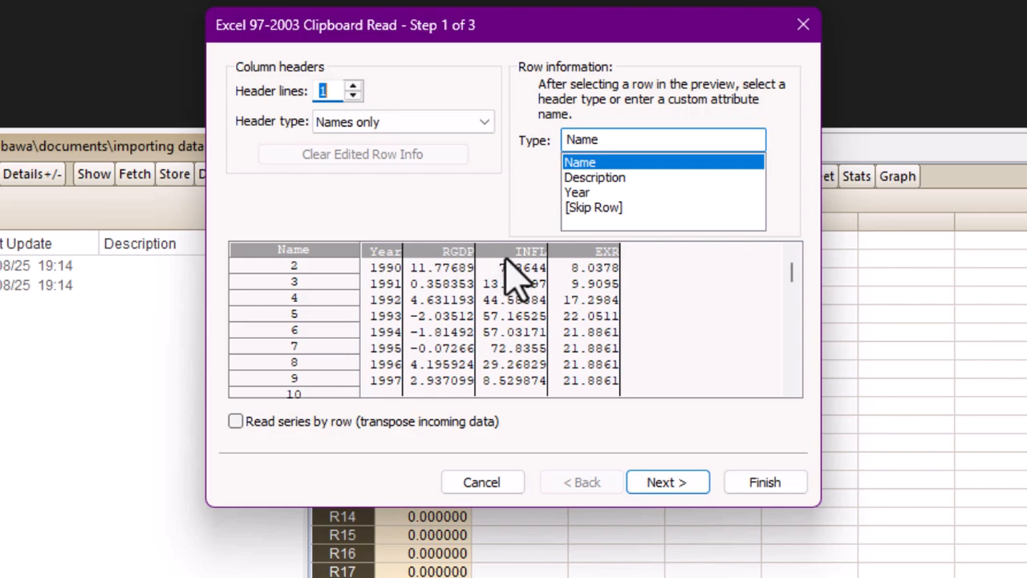
# Complete the clipboard import as a dated read using the year date series, without linking the series to the external source.
pyautogui.click(669, 478)
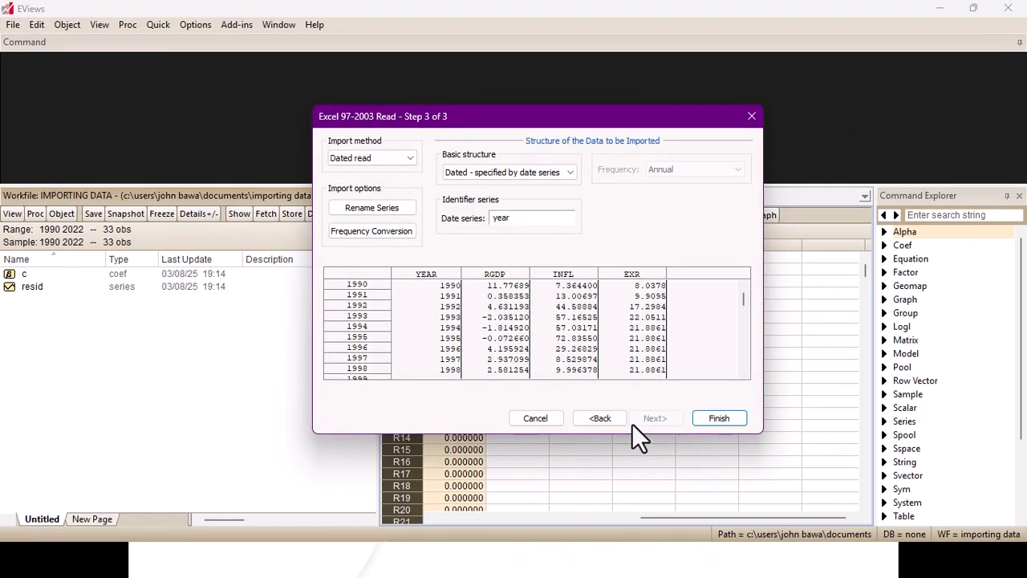
pyautogui.click(726, 419)
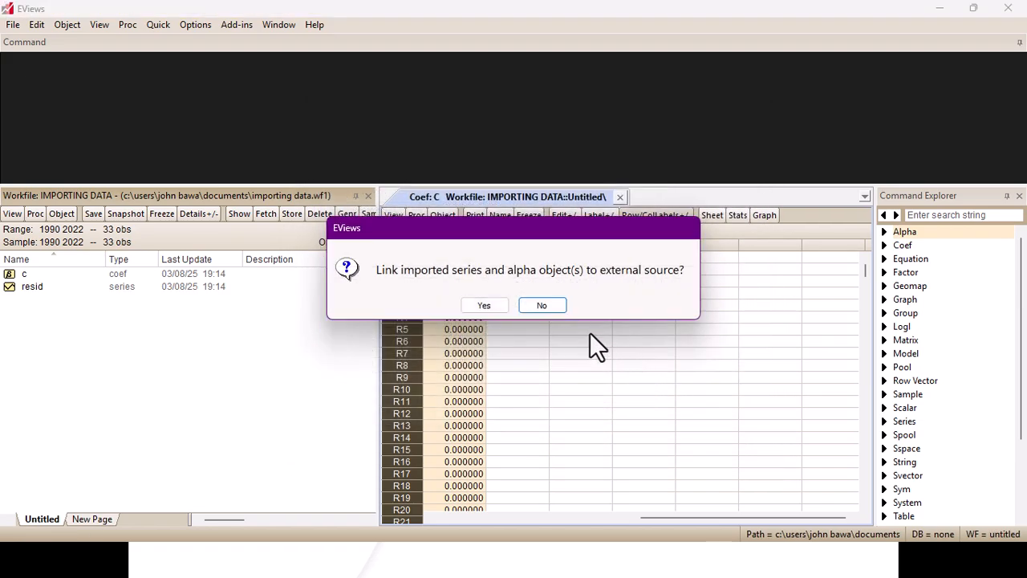
pyautogui.click(536, 301)
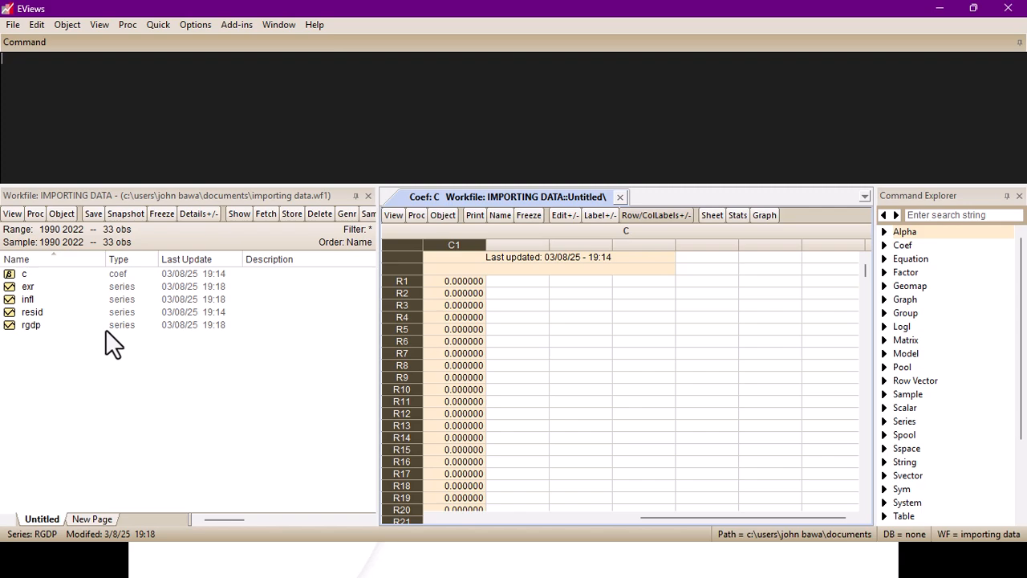
# Open the imported exr, infl and rgdp series as a group and look through the observations from 1990 to 2022.
pyautogui.click(97, 379)
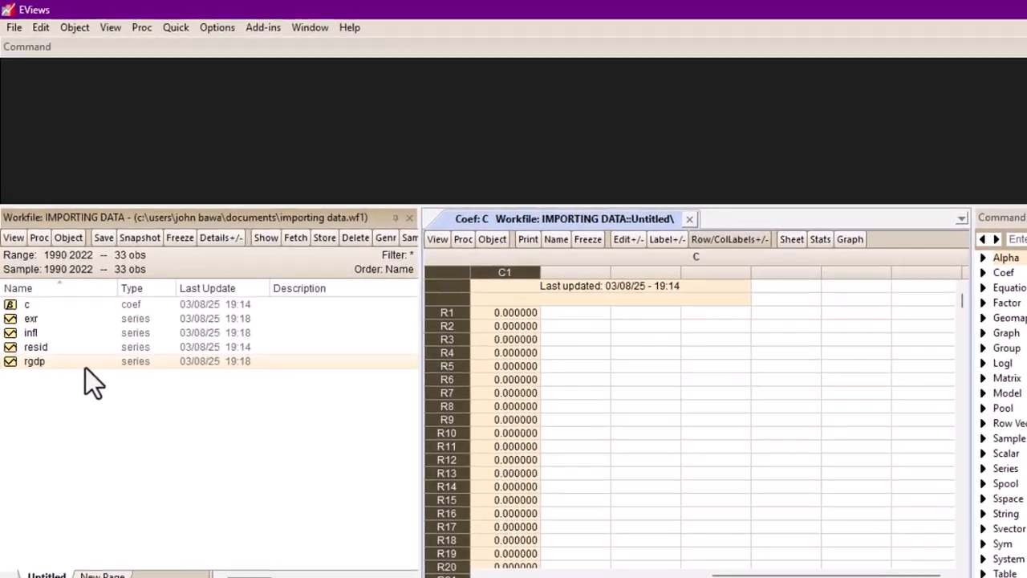
pyautogui.hotkey('ctrl', 'a')
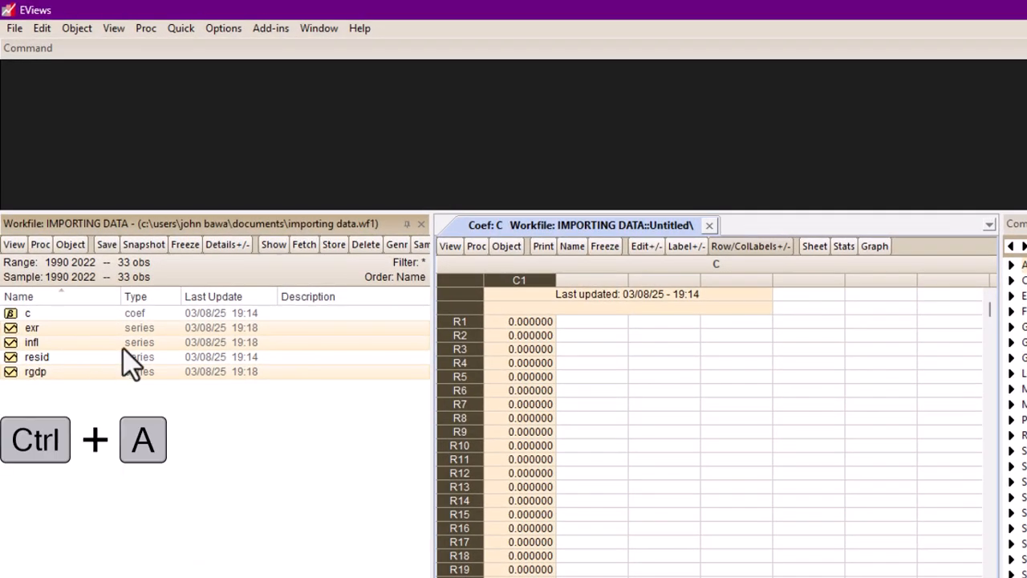
pyautogui.rightClick(145, 341)
pyautogui.moveTo(140, 353)
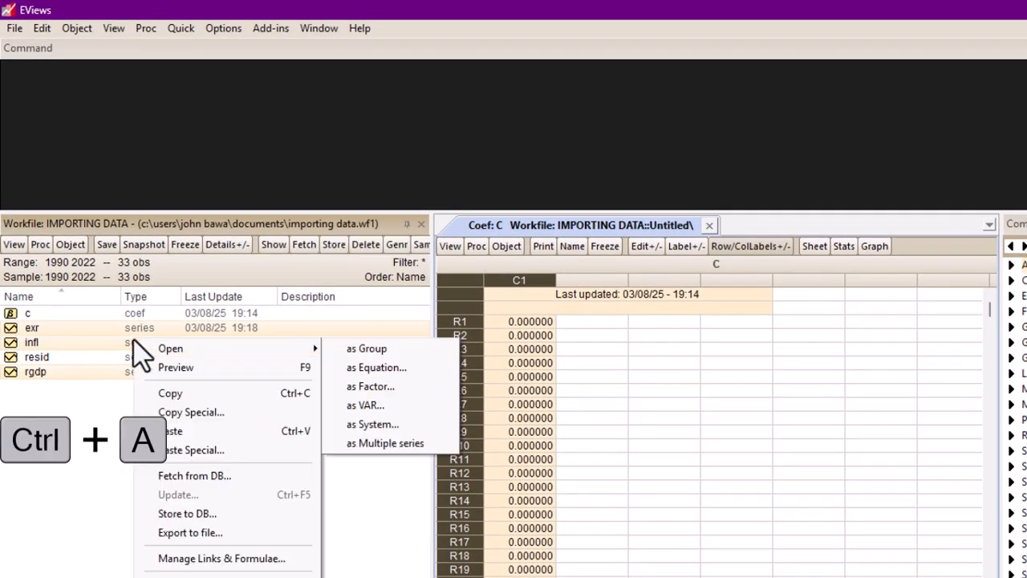
pyautogui.rightClick(169, 339)
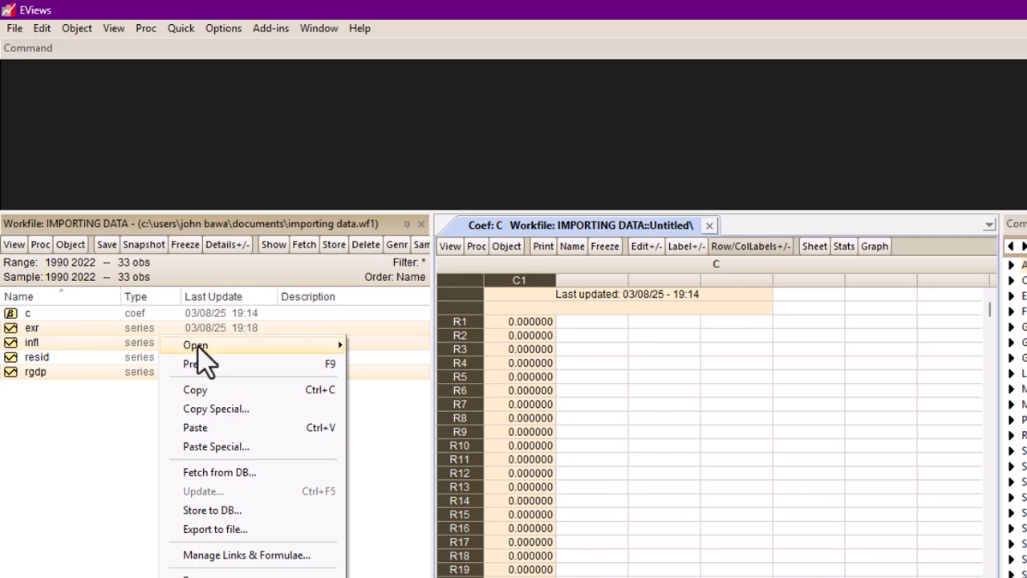
pyautogui.moveTo(197, 345)
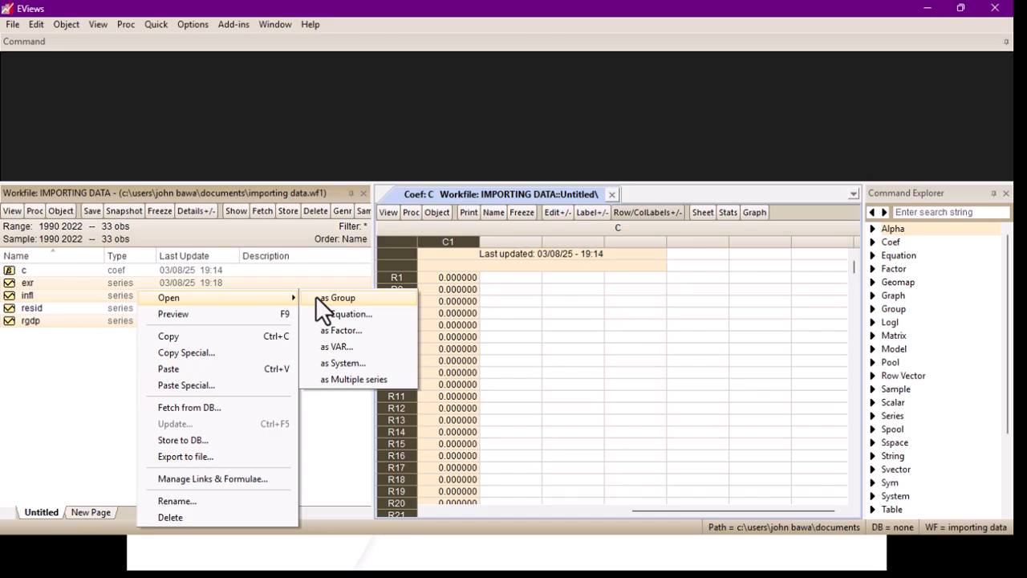
pyautogui.click(316, 295)
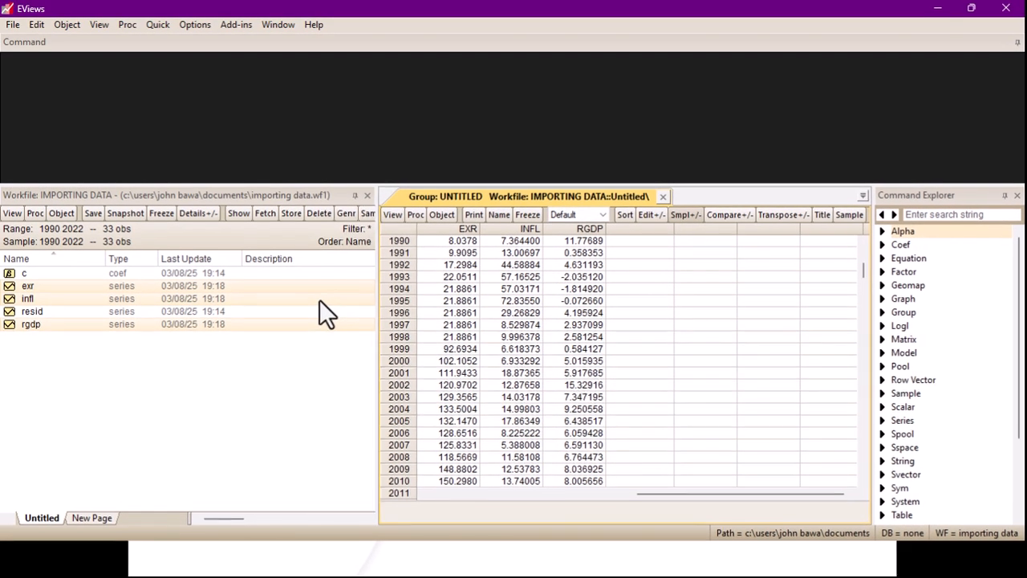
pyautogui.scroll(-3, 479, 379)
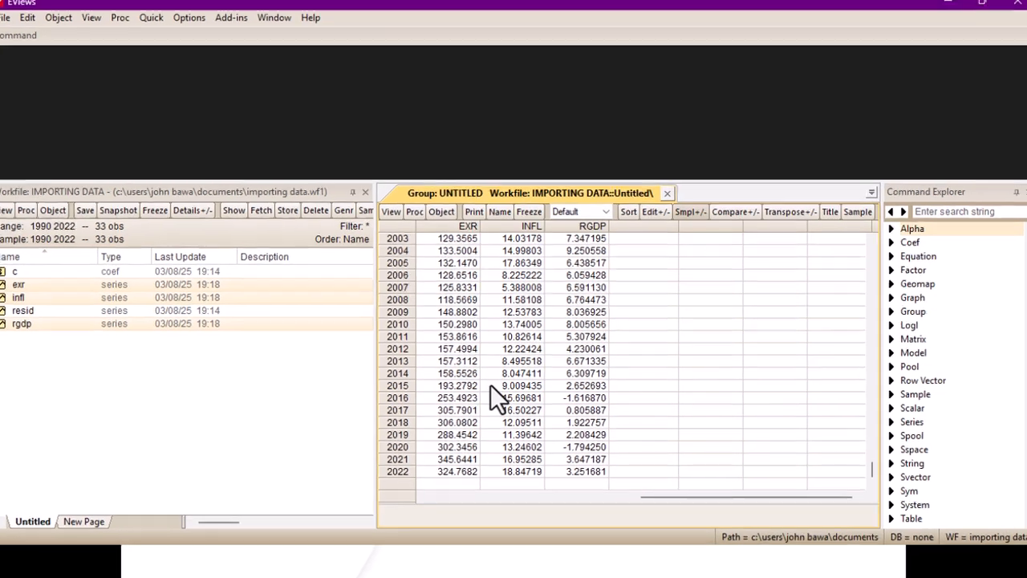
pyautogui.scroll(5, 485, 384)
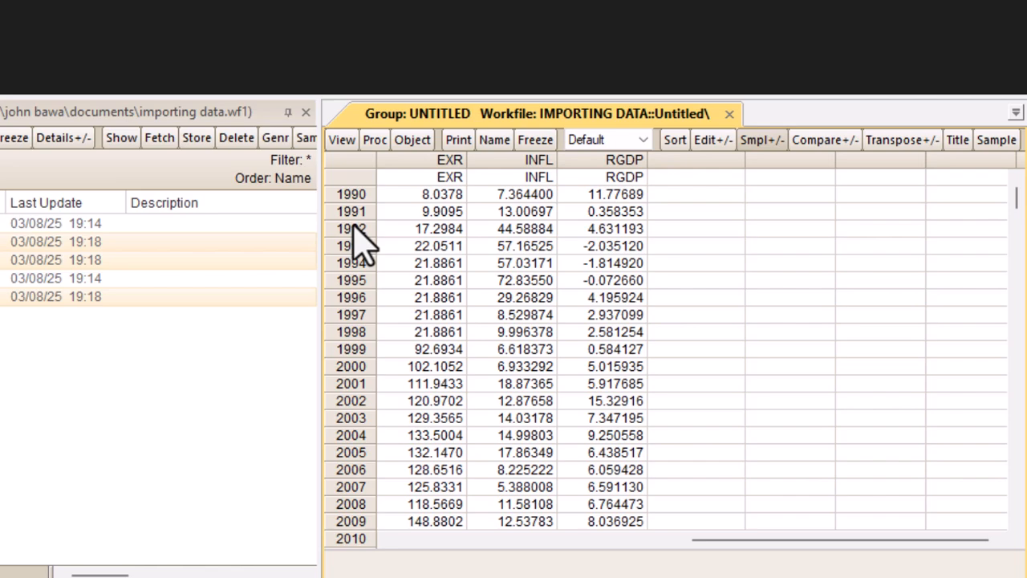
# Display the common-sample descriptive statistics for the EXR, INFL and RGDP group.
pyautogui.click(347, 142)
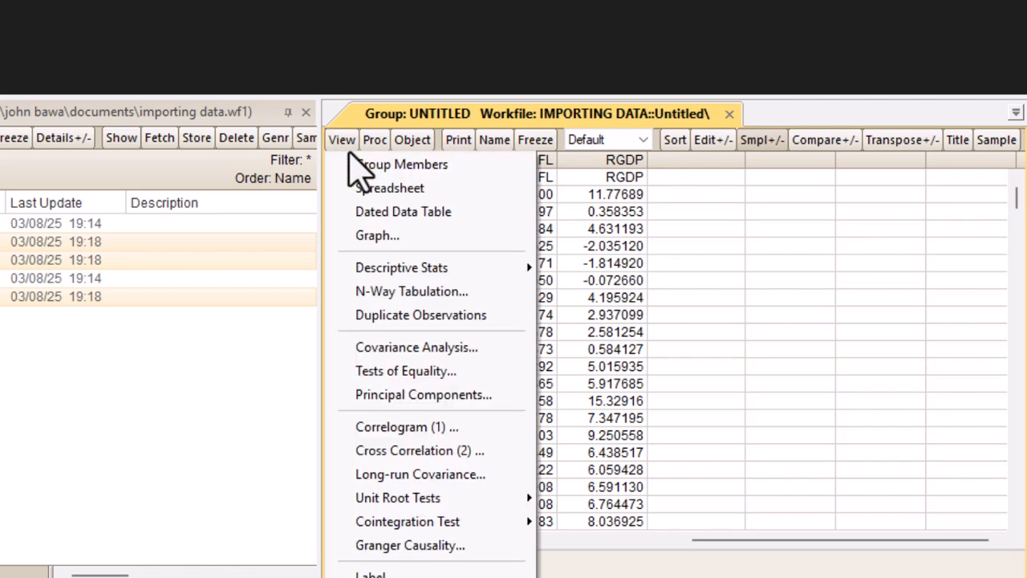
pyautogui.moveTo(453, 277)
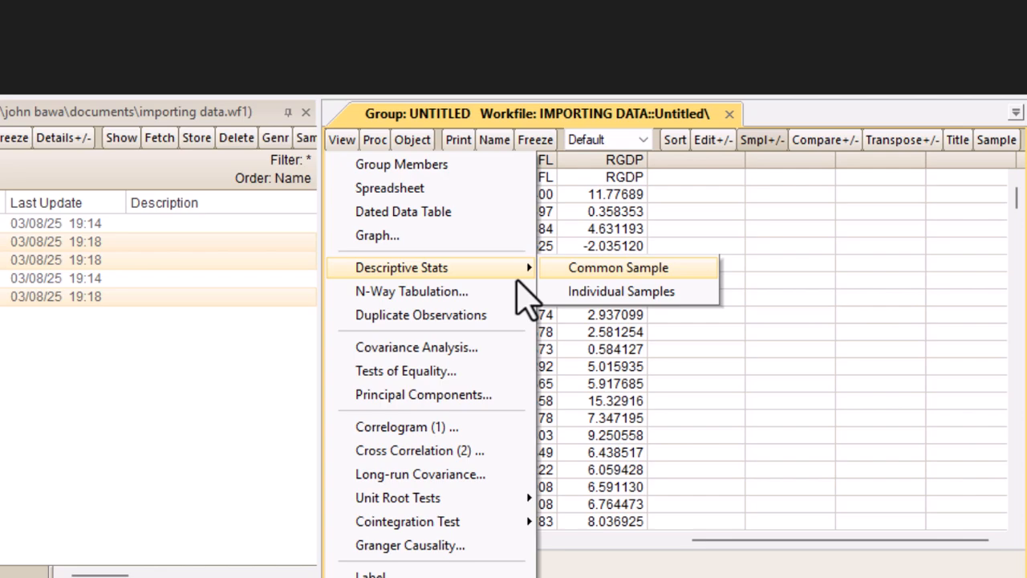
pyautogui.click(567, 273)
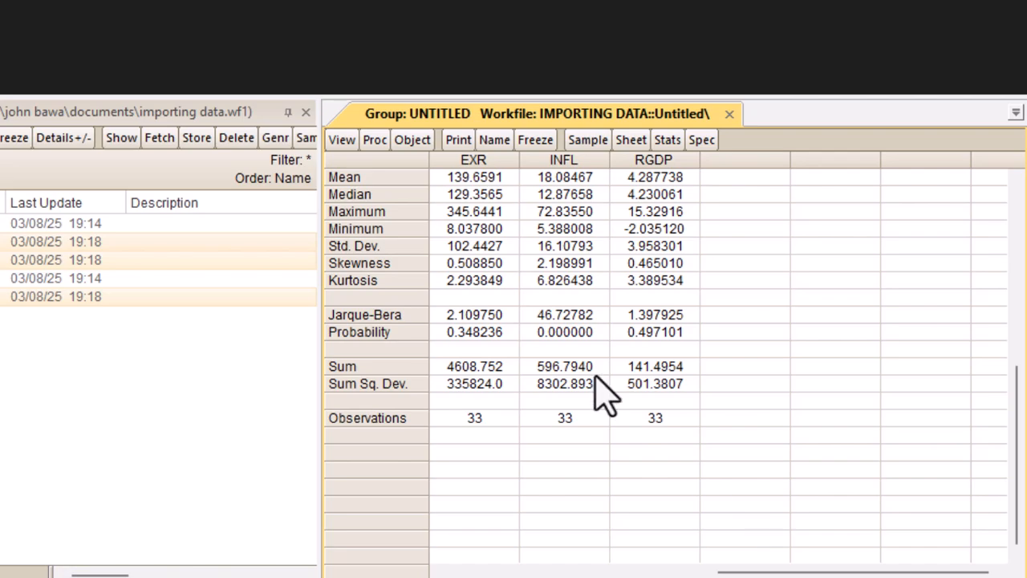
# Examine the group's statistics for each series, including the mean, median, maximum, Jarque-Bera and observations rows.
pyautogui.hotkey('ctrl', 'a')
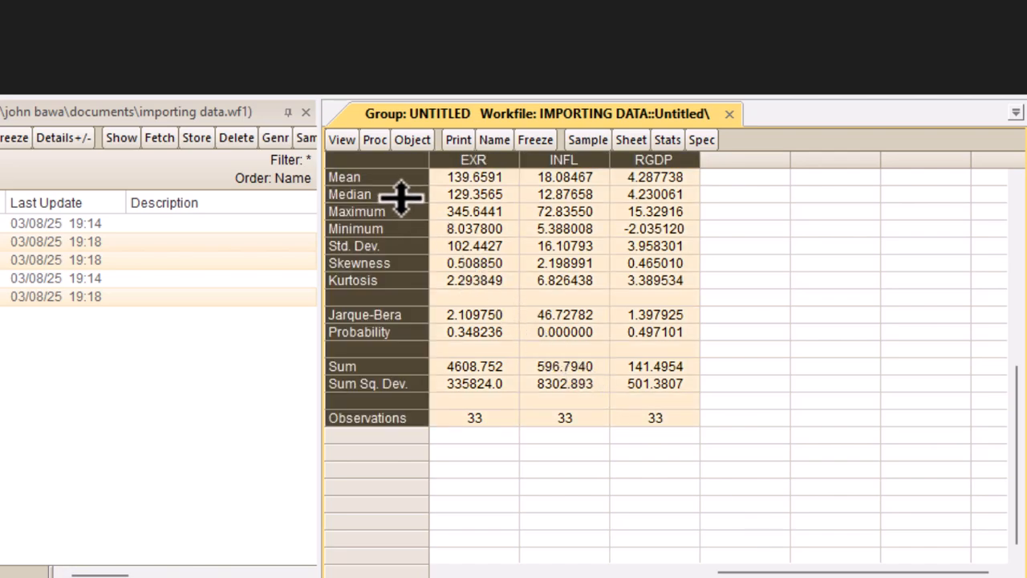
pyautogui.click(374, 179)
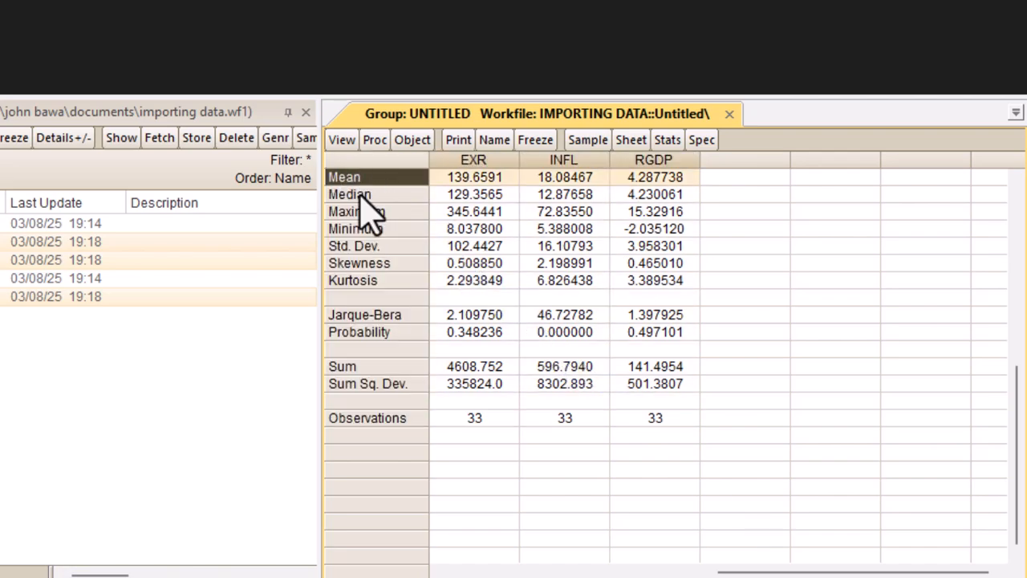
pyautogui.click(367, 197)
pyautogui.click(364, 212)
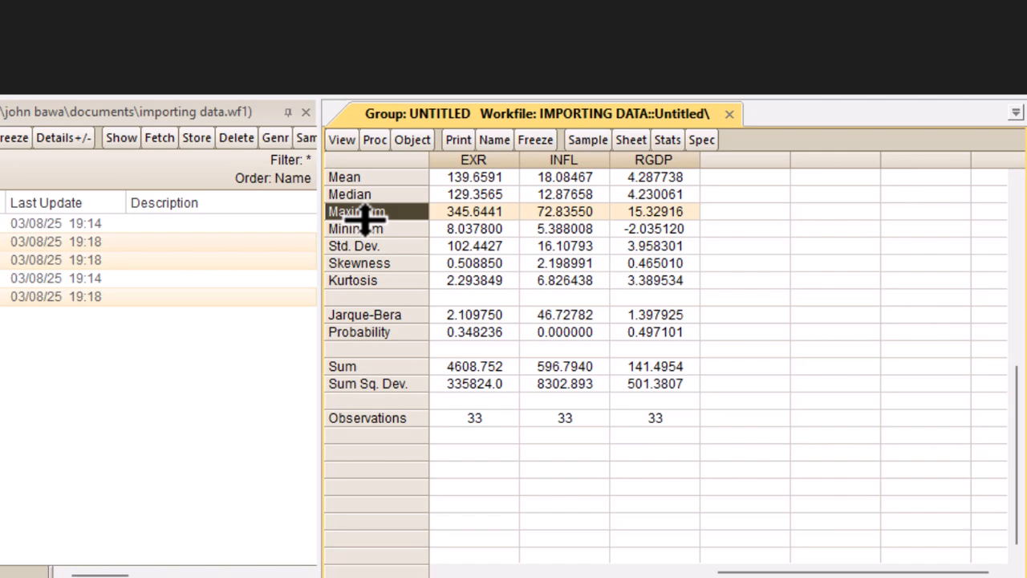
pyautogui.click(416, 315)
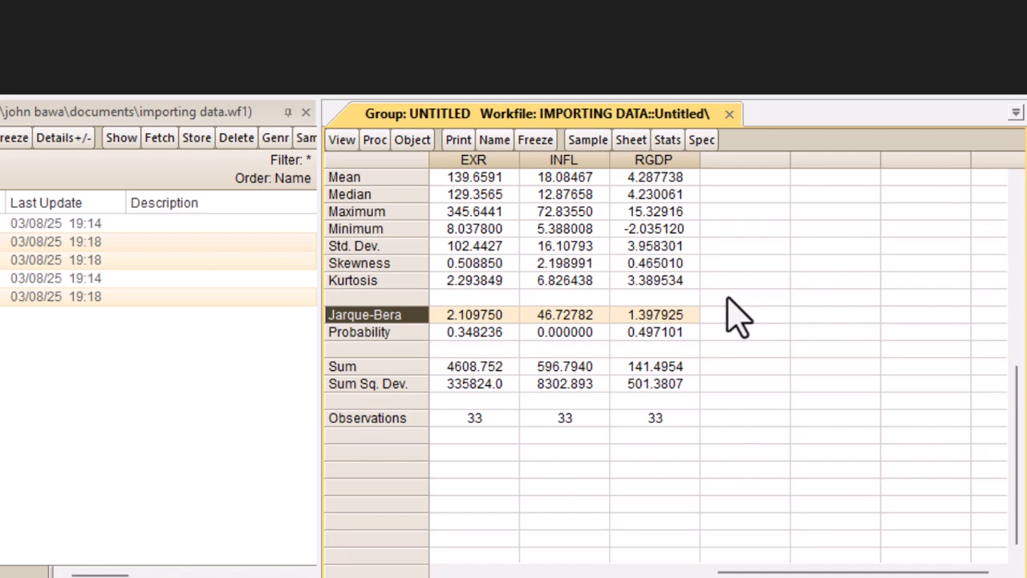
pyautogui.click(393, 424)
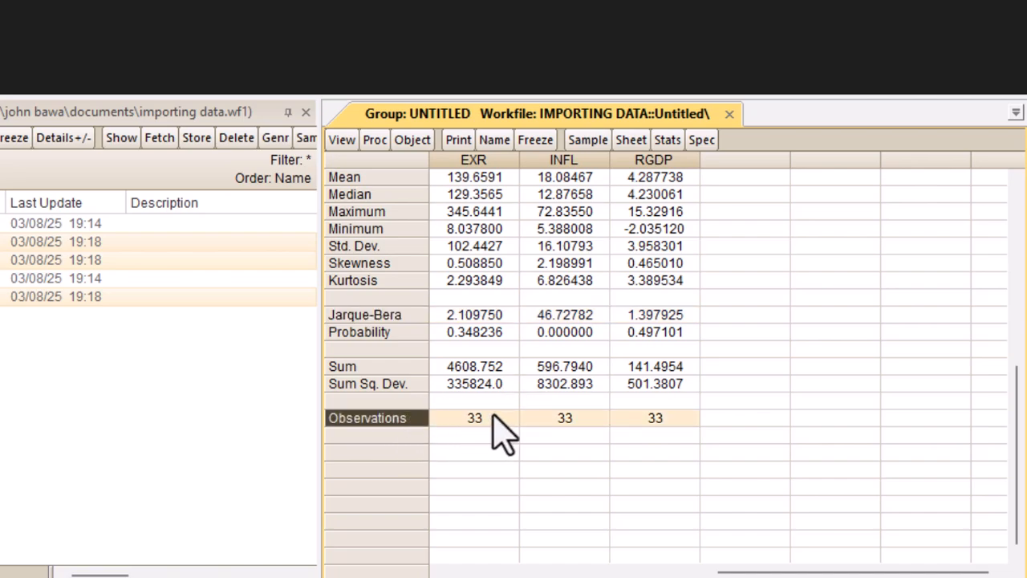